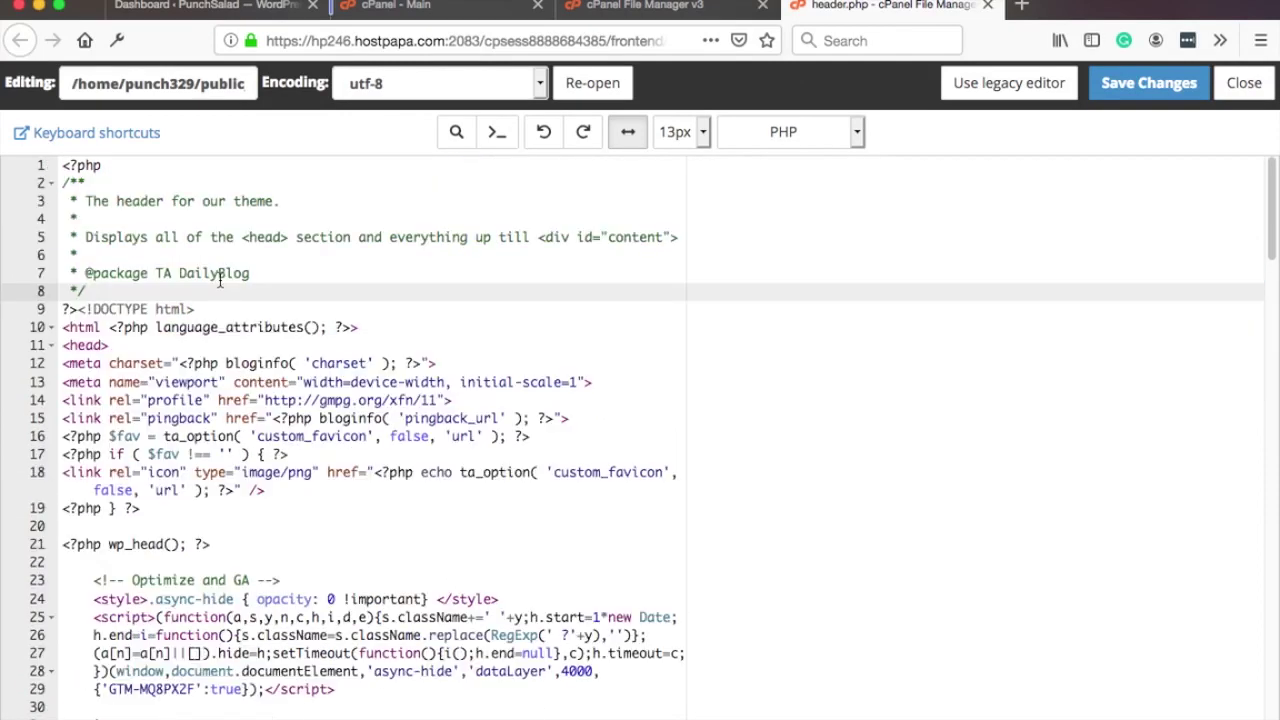
# Step: Add ga('set', 'anonymizeIp', true); on a new line after the ga('create') call
pyautogui.click(40, 337)
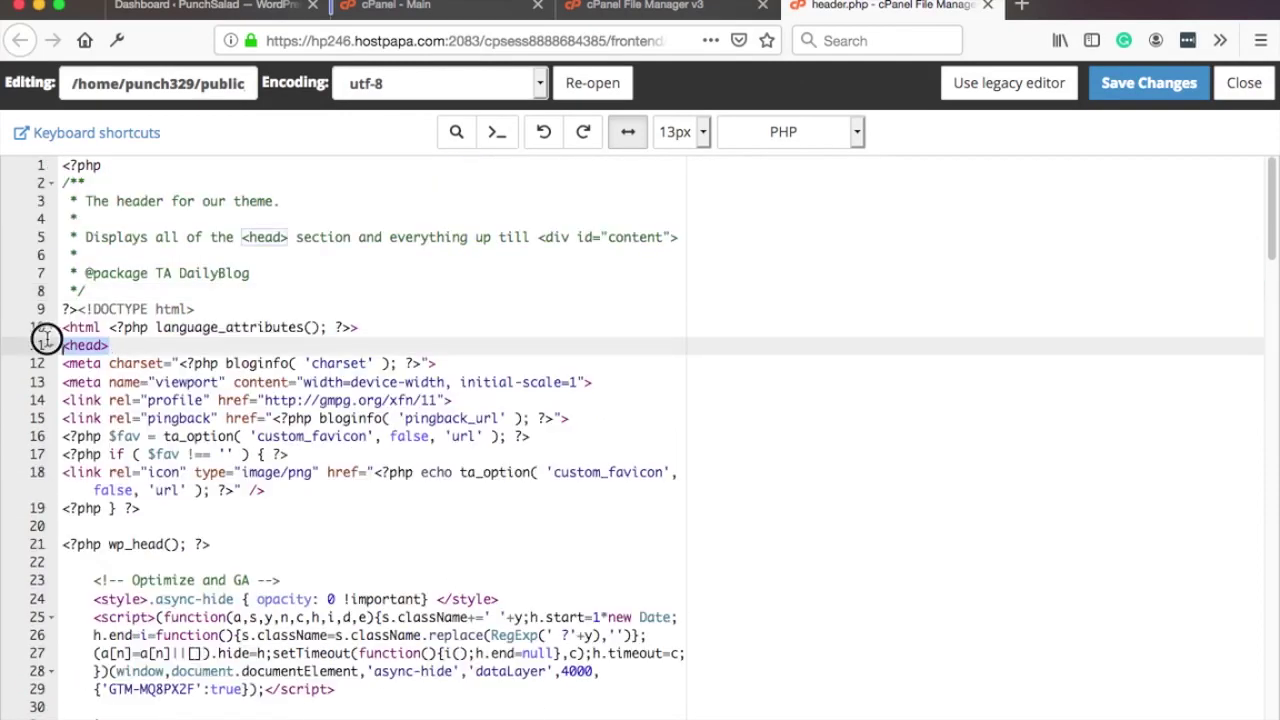
pyautogui.scroll(-10, 63, 280)
pyautogui.scroll(5, 190, 358)
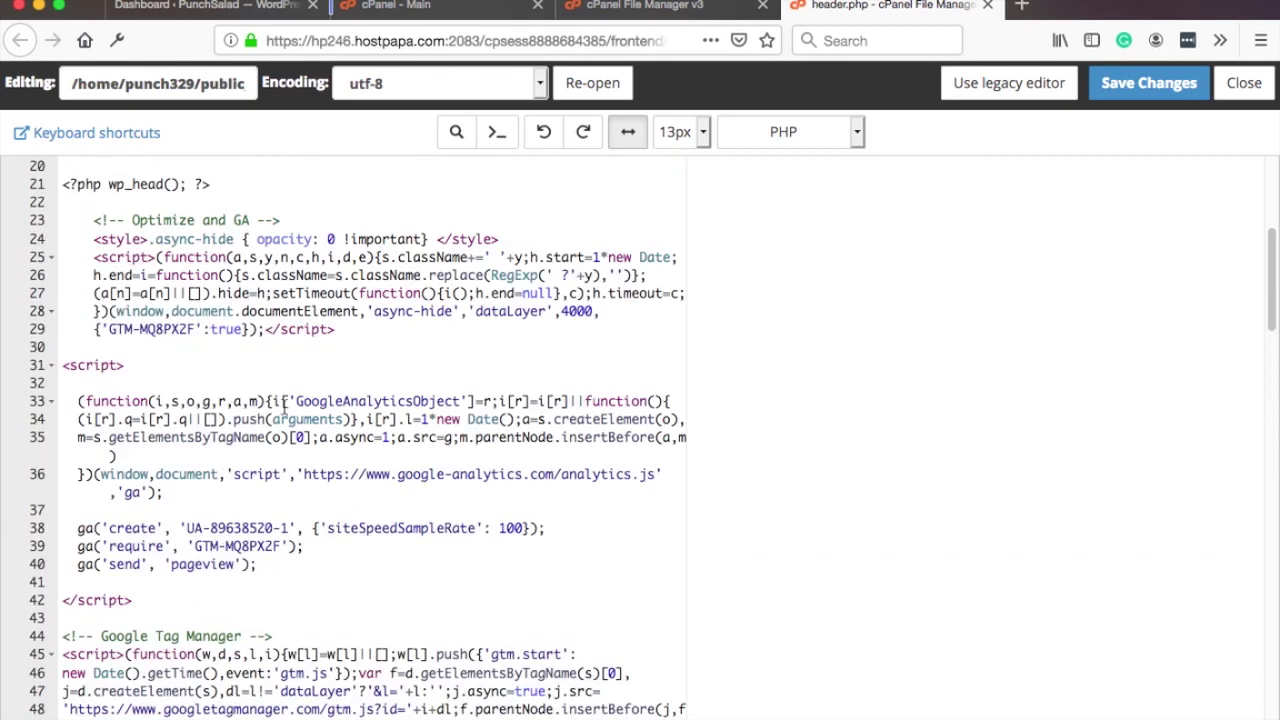
pyautogui.click(574, 530)
pyautogui.press('Return')
pyautogui.write("ga('set', 'anonymizeIp', true);")
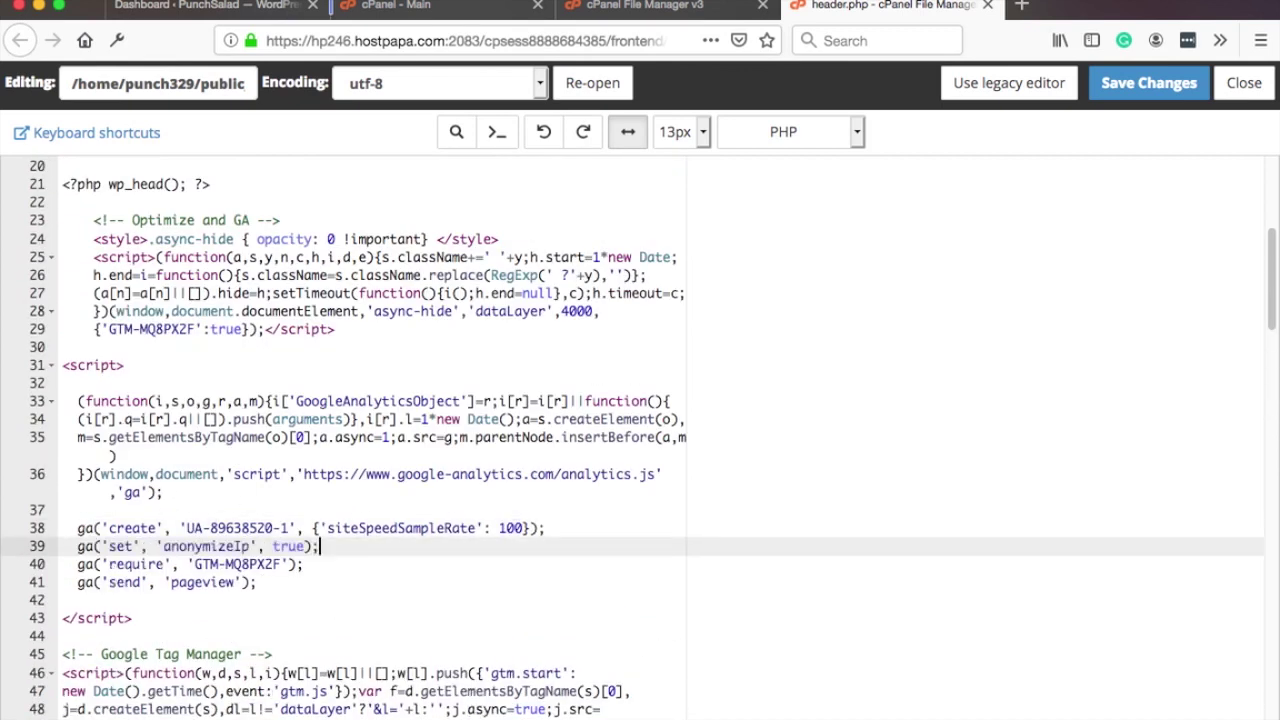
# Step: Review the new anonymizeIp line against the create and require lines
pyautogui.click(83, 549)
pyautogui.click(113, 564)
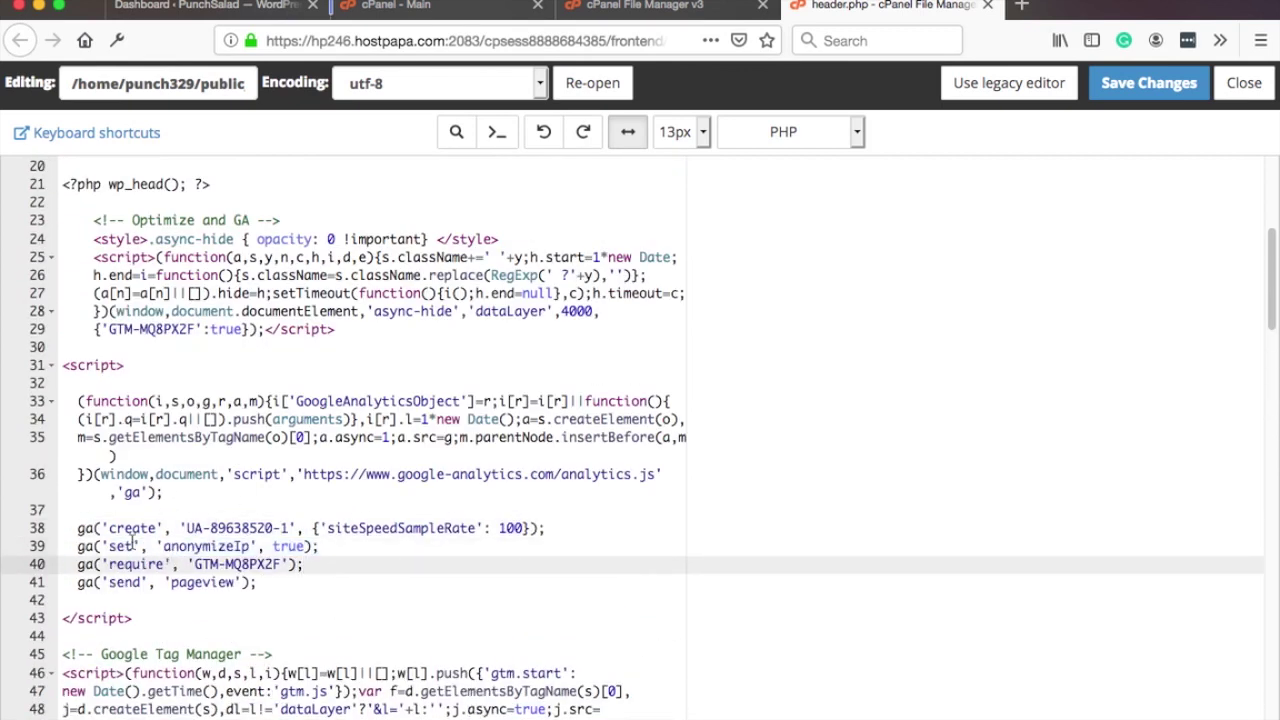
pyautogui.doubleClick(210, 546)
pyautogui.click(114, 563)
pyautogui.click(157, 564)
pyautogui.click(185, 527)
pyautogui.moveTo(318, 546); pyautogui.dragTo(589, 506)
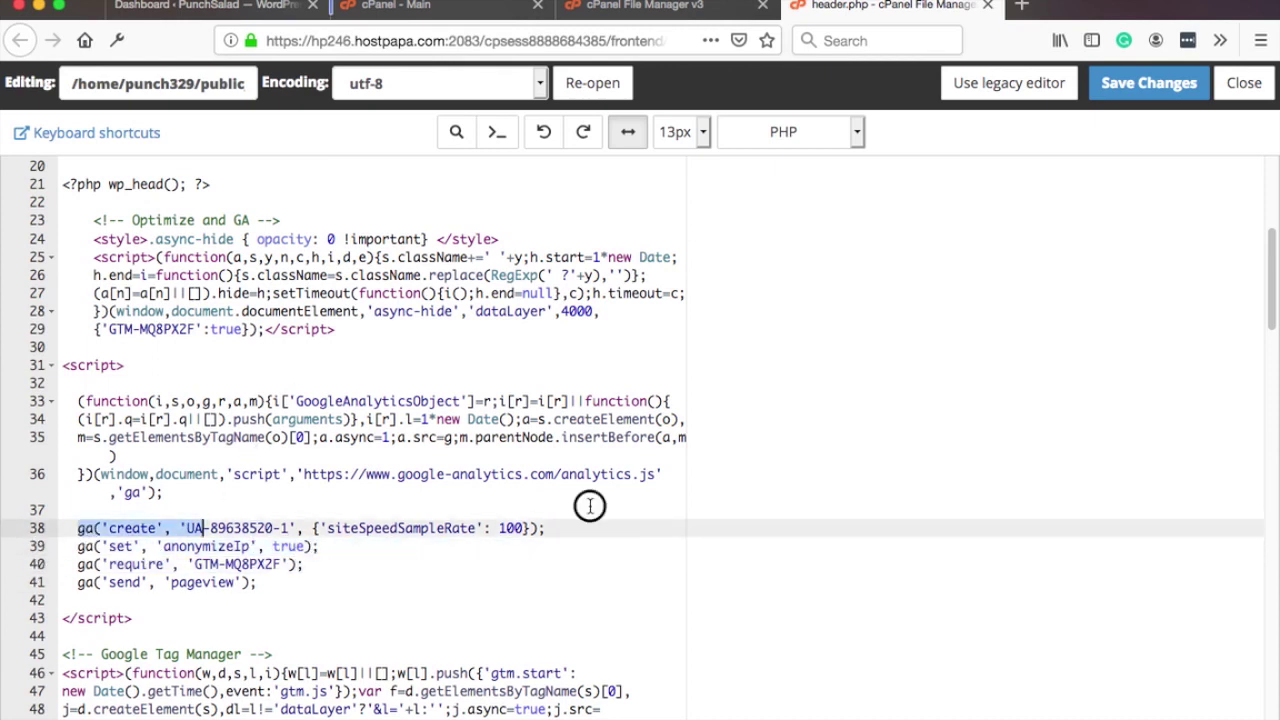
pyautogui.scroll(7, 314, 540)
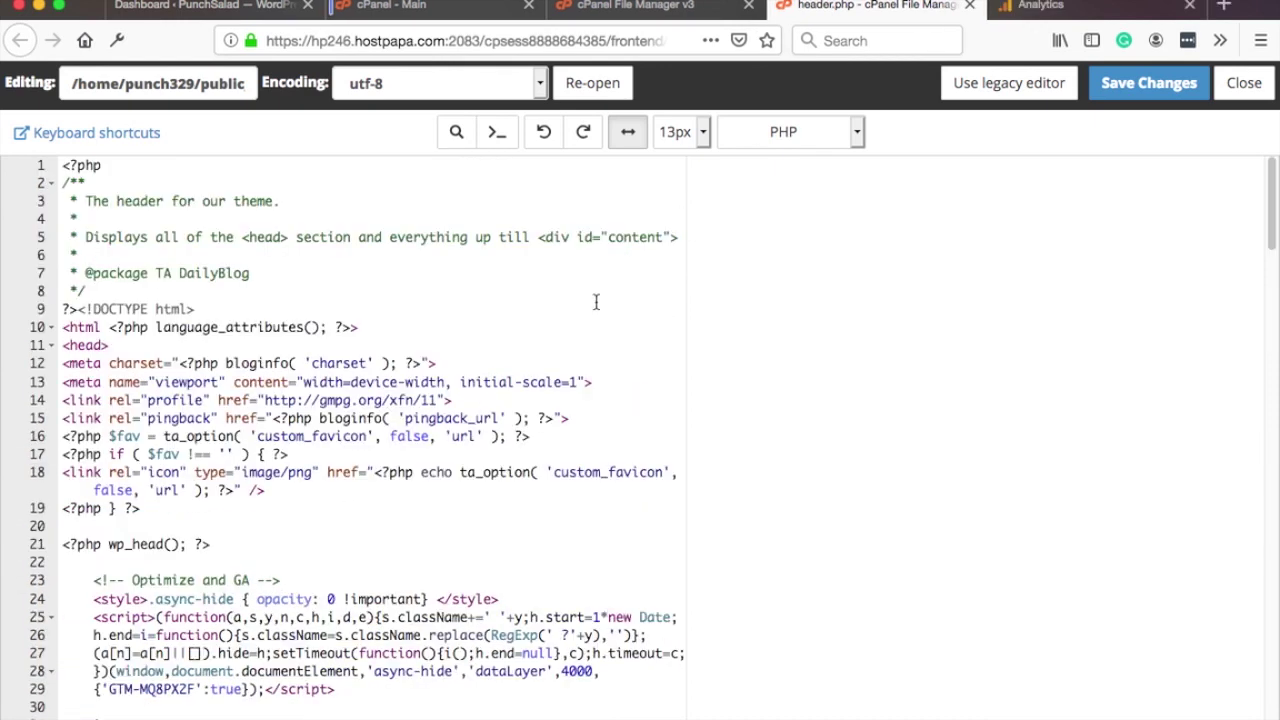
# Step: Add , { 'anonymize_ip': true } after the tracking ID in the gtag config call
pyautogui.scroll(-8, 434, 306)
pyautogui.doubleClick(108, 393)
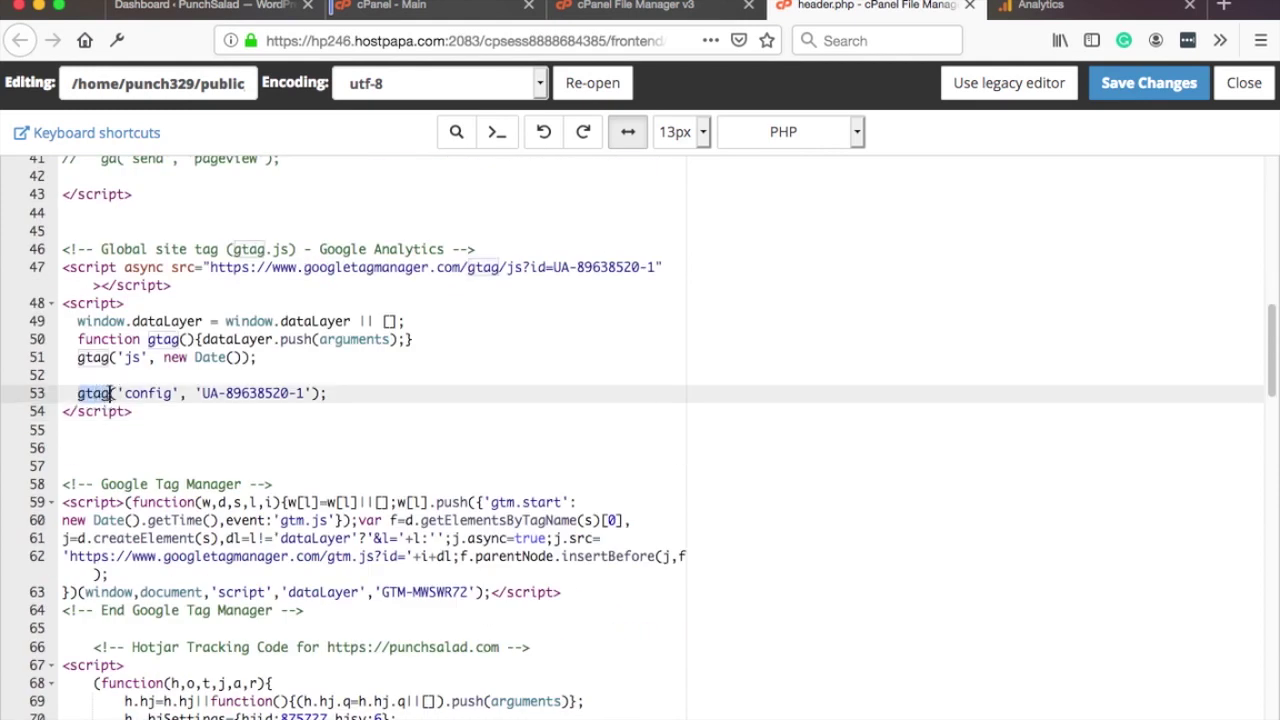
pyautogui.click(79, 393)
pyautogui.moveTo(203, 393); pyautogui.dragTo(306, 393)
pyautogui.click(312, 393)
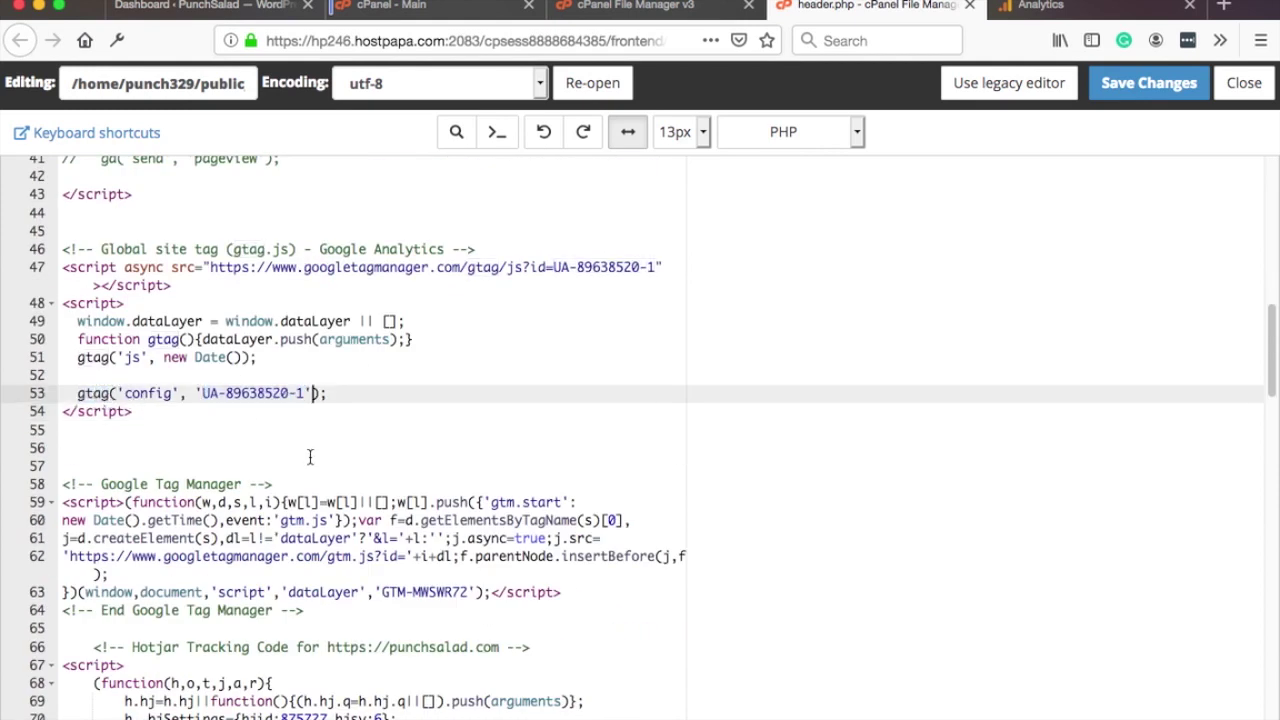
pyautogui.write(',')
pyautogui.write("{ 'anonymize_ip': true }")
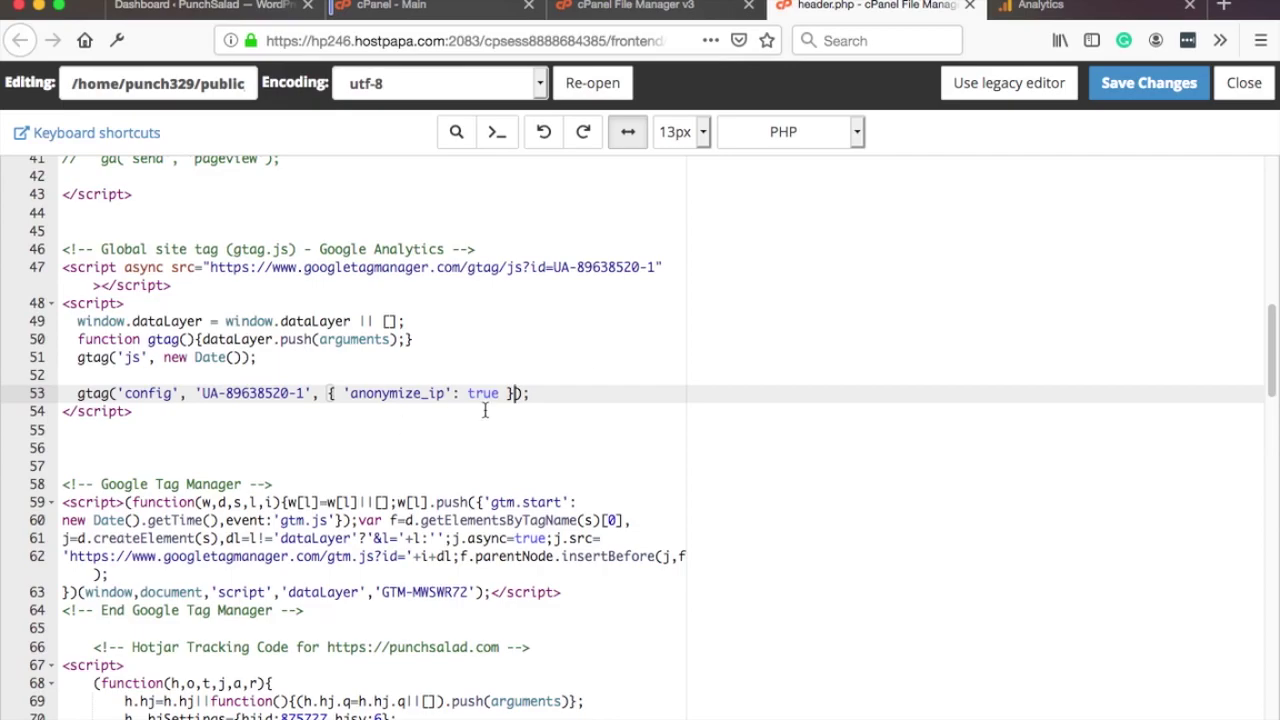
# Step: Filter network requests to 'collect' and confirm aip=1 in the first request's URL
pyautogui.write('co')
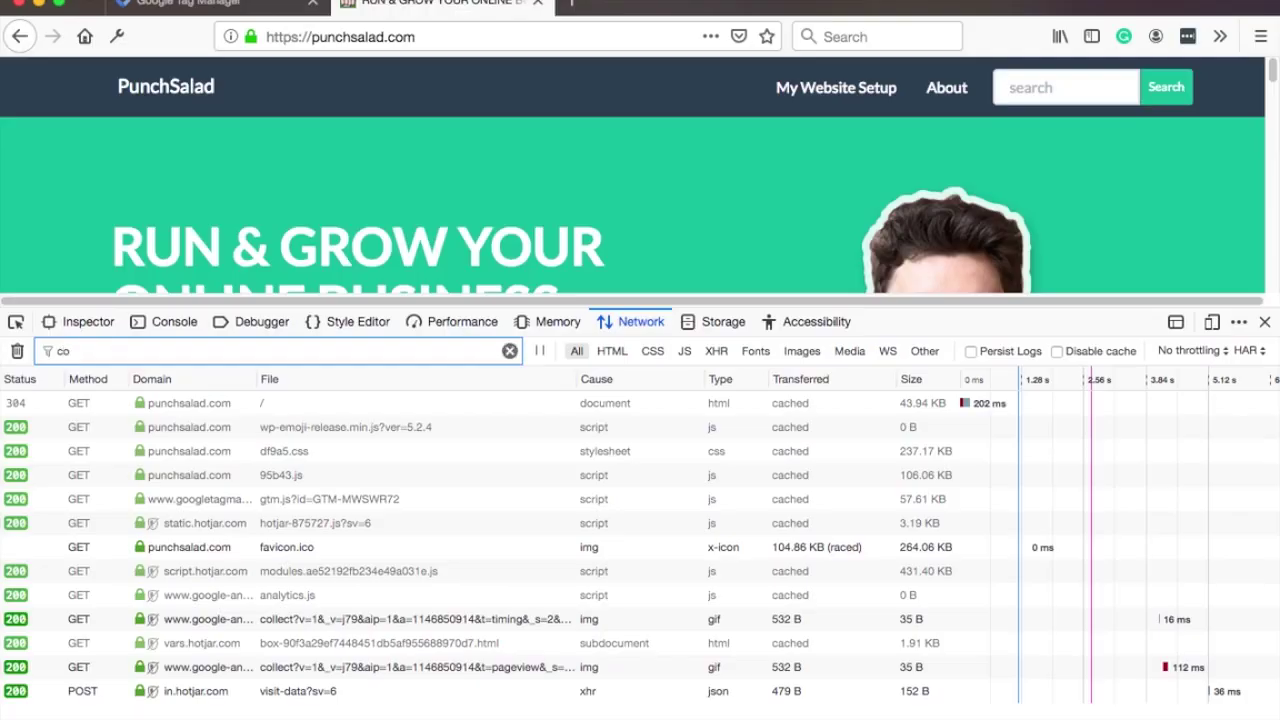
pyautogui.write('llect')
pyautogui.click(822, 401)
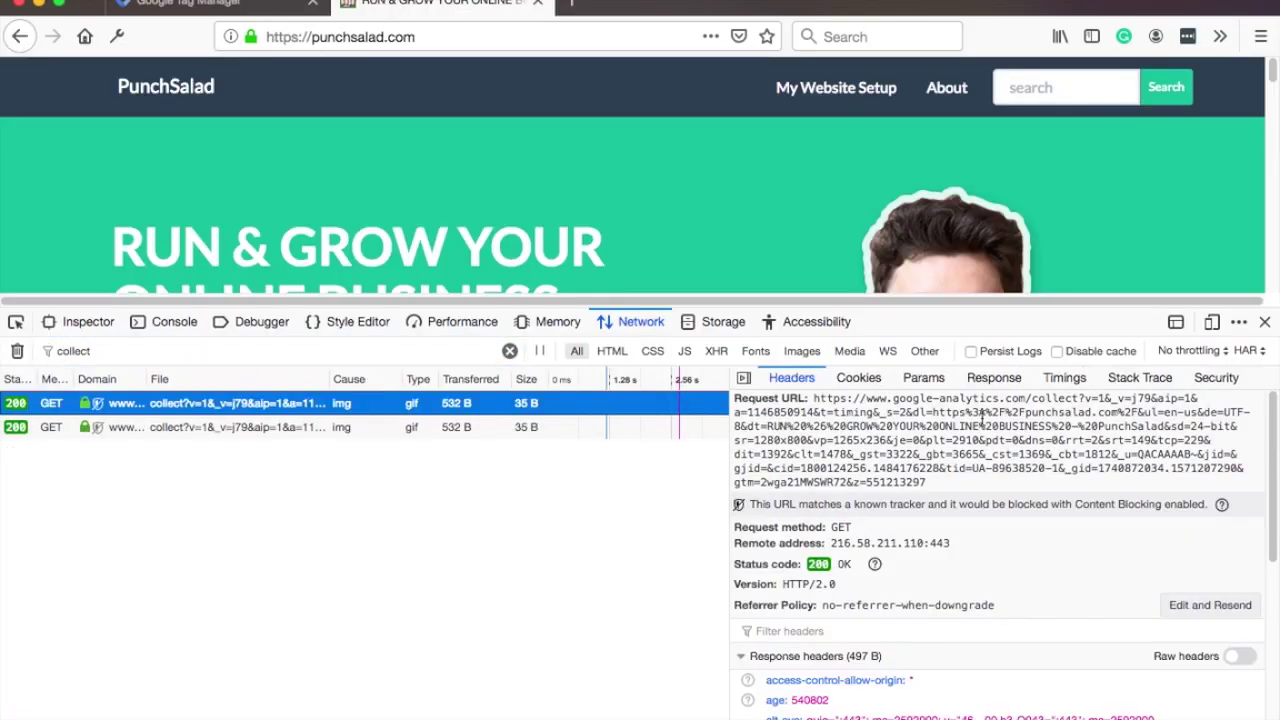
pyautogui.moveTo(1158, 398); pyautogui.dragTo(1193, 398)
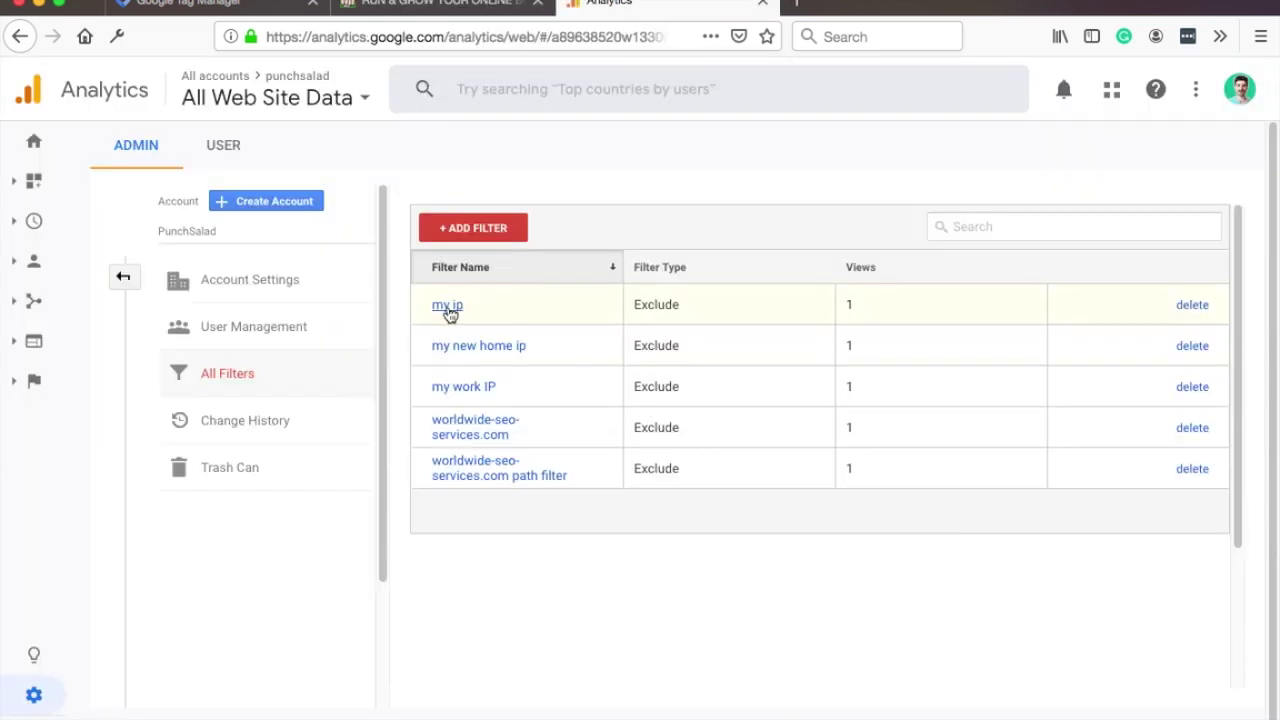
# Step: Change the my ip filter's IP address last octet to 0 and save it
pyautogui.click(447, 305)
pyautogui.doubleClick(516, 502)
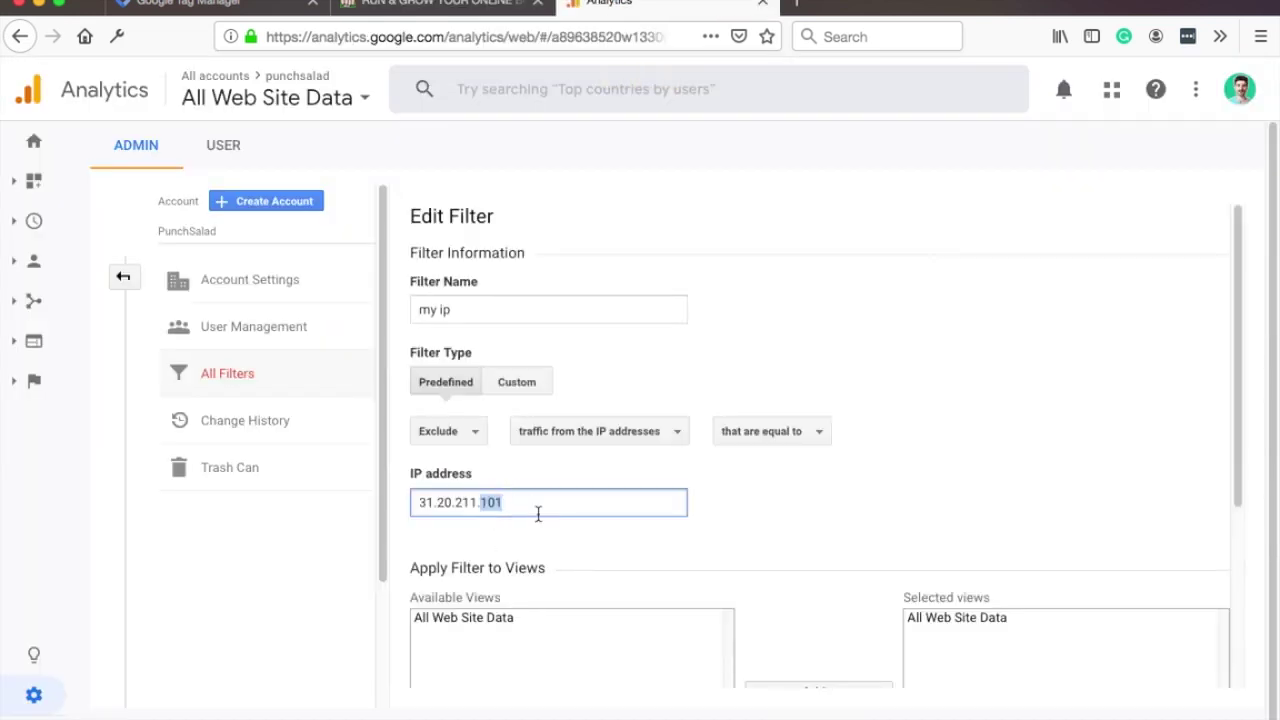
pyautogui.write('0')
pyautogui.scroll(-3, 540, 414)
pyautogui.click(443, 631)
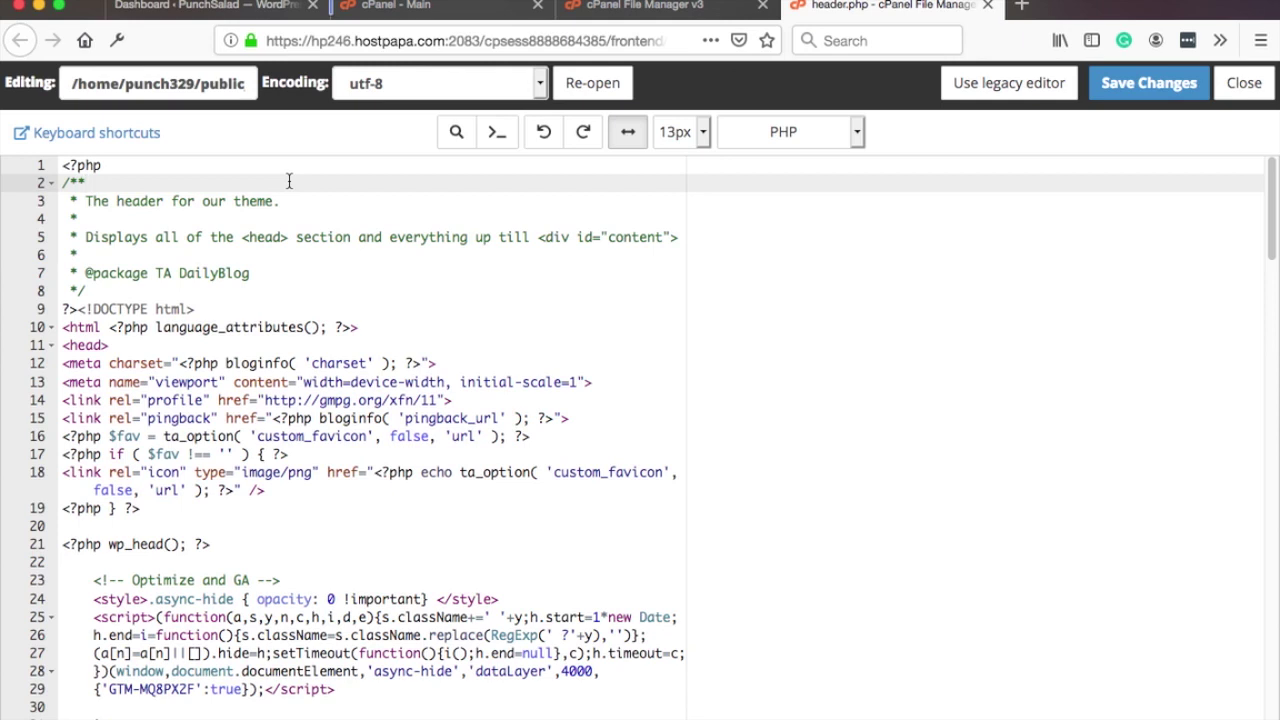
pyautogui.scroll(-5, 331, 466)
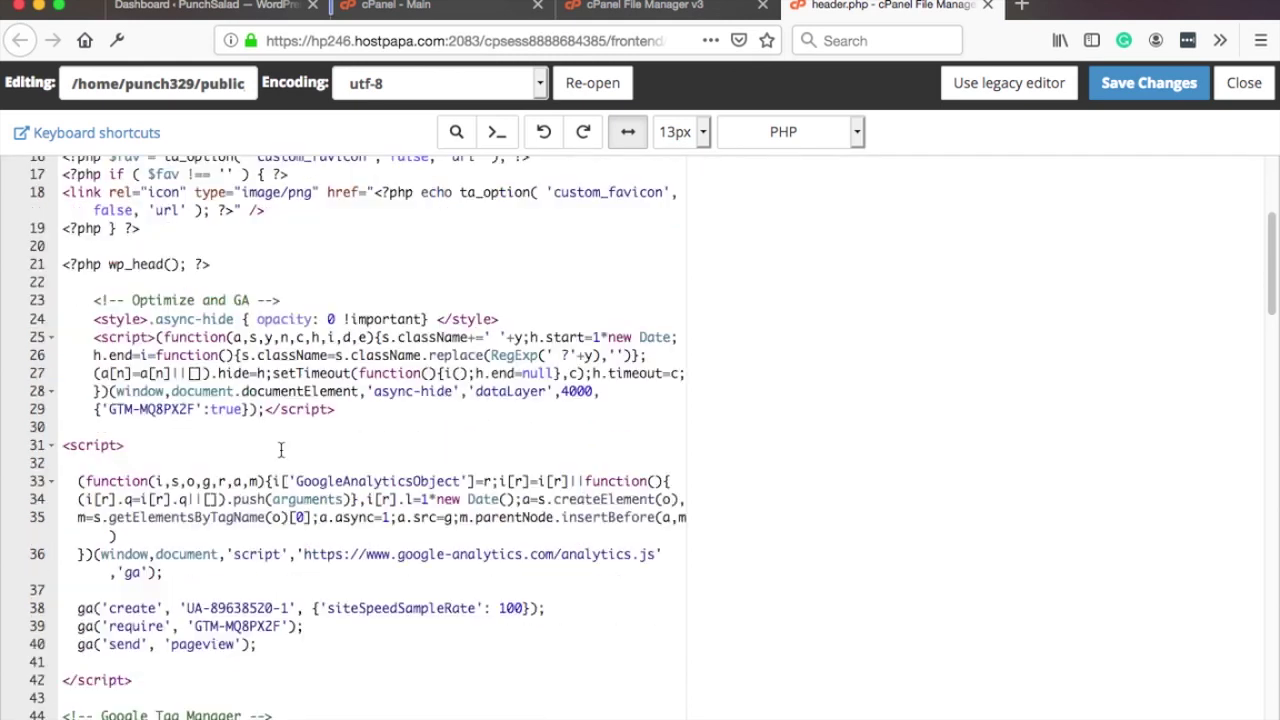
pyautogui.moveTo(336, 410); pyautogui.dragTo(23, 337)
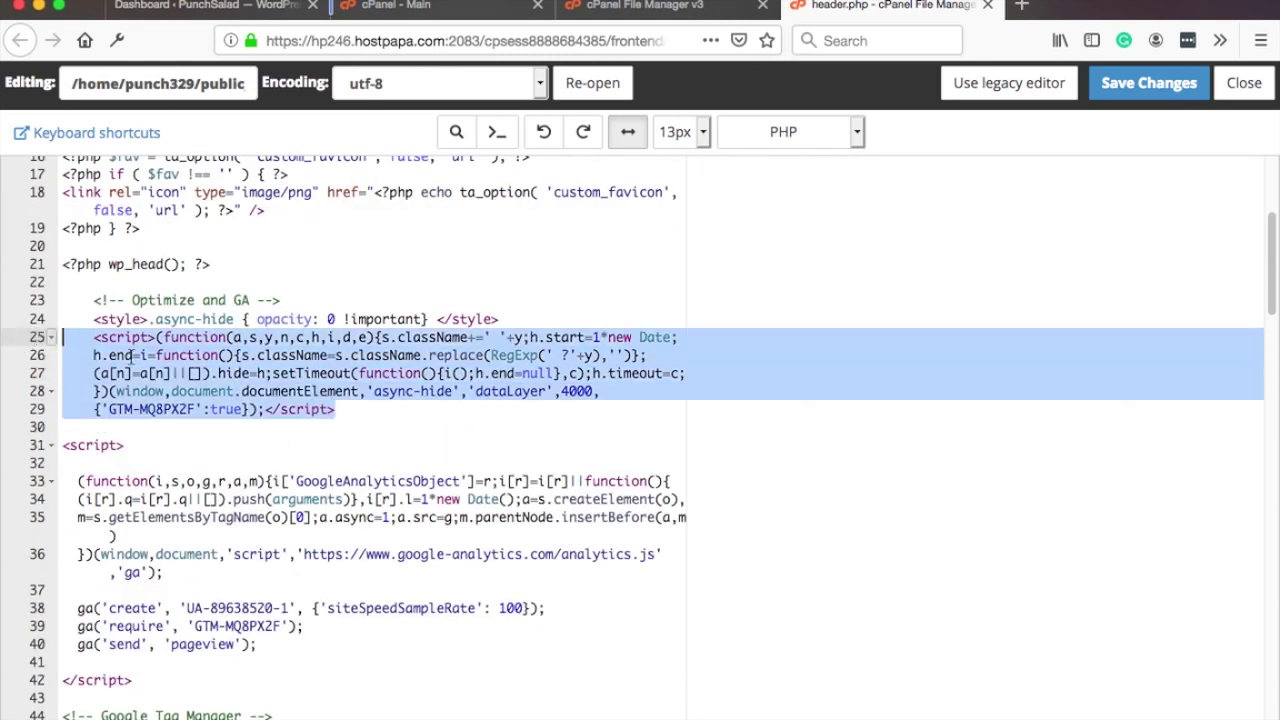
pyautogui.scroll(5, 220, 282)
pyautogui.click(220, 282)
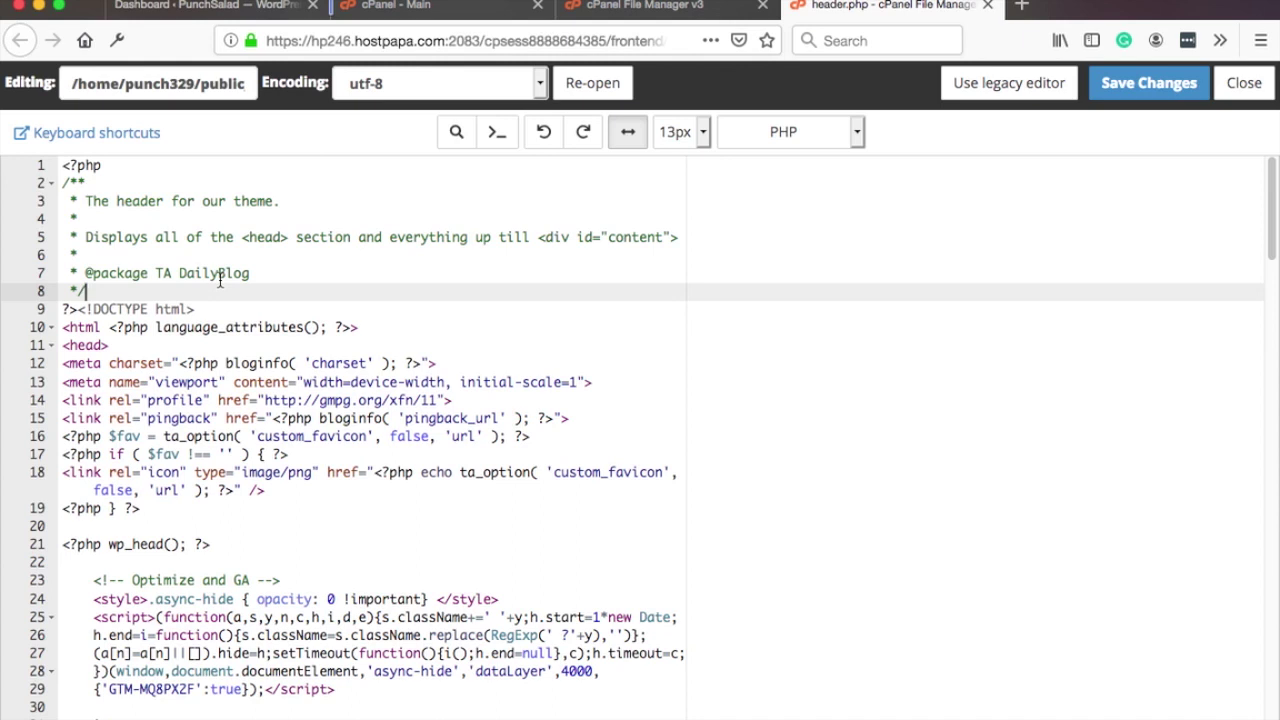
pyautogui.moveTo(108, 345); pyautogui.dragTo(43, 344)
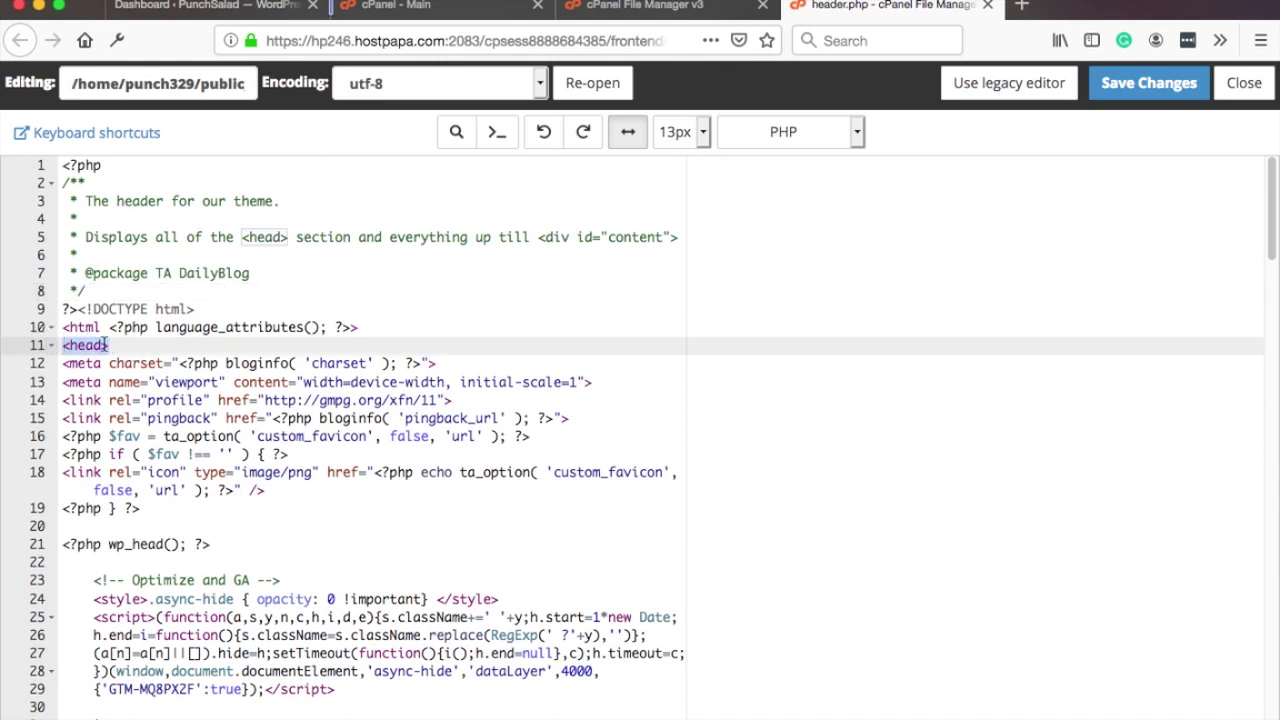
pyautogui.scroll(-1, 113, 339)
pyautogui.scroll(-4, 117, 320)
pyautogui.scroll(-9, 117, 321)
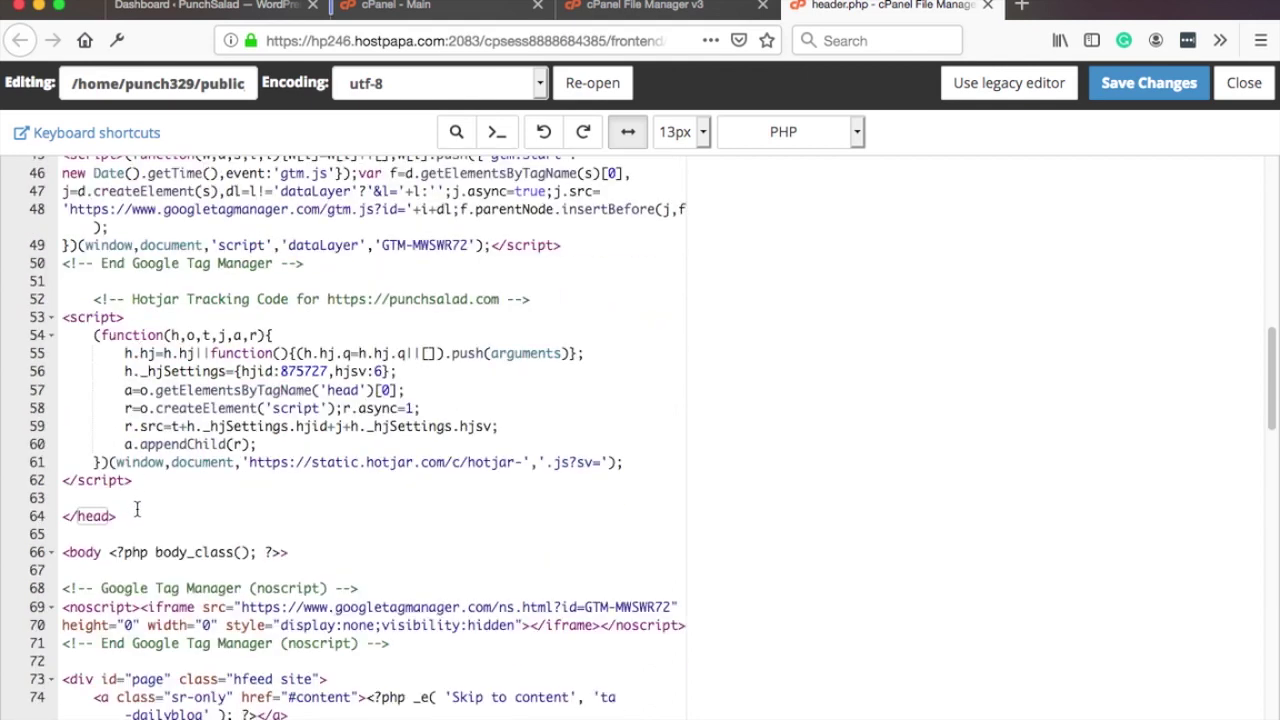
pyautogui.moveTo(137, 510); pyautogui.dragTo(62, 495)
pyautogui.scroll(4, 190, 365)
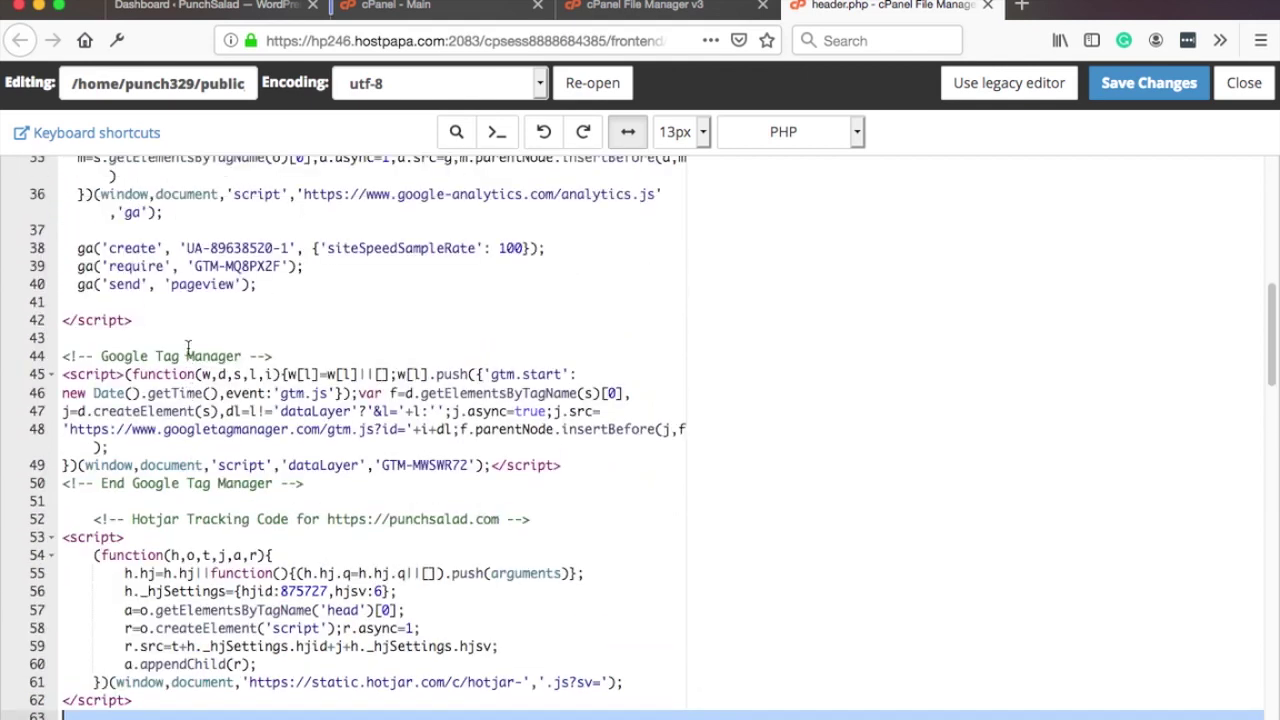
pyautogui.scroll(5, 187, 347)
pyautogui.click(248, 546)
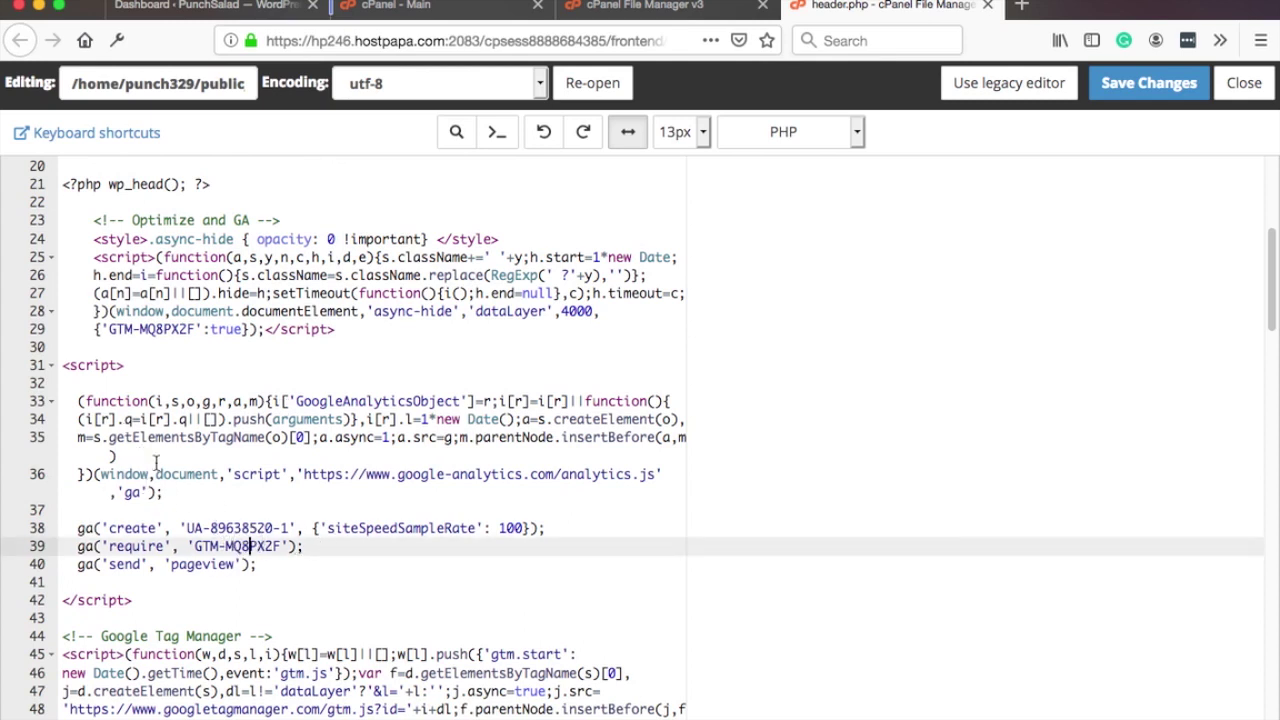
# Step: Insert ga('set', 'anonymizeIp', true); on a new line below the ga('create') call
pyautogui.click(574, 530)
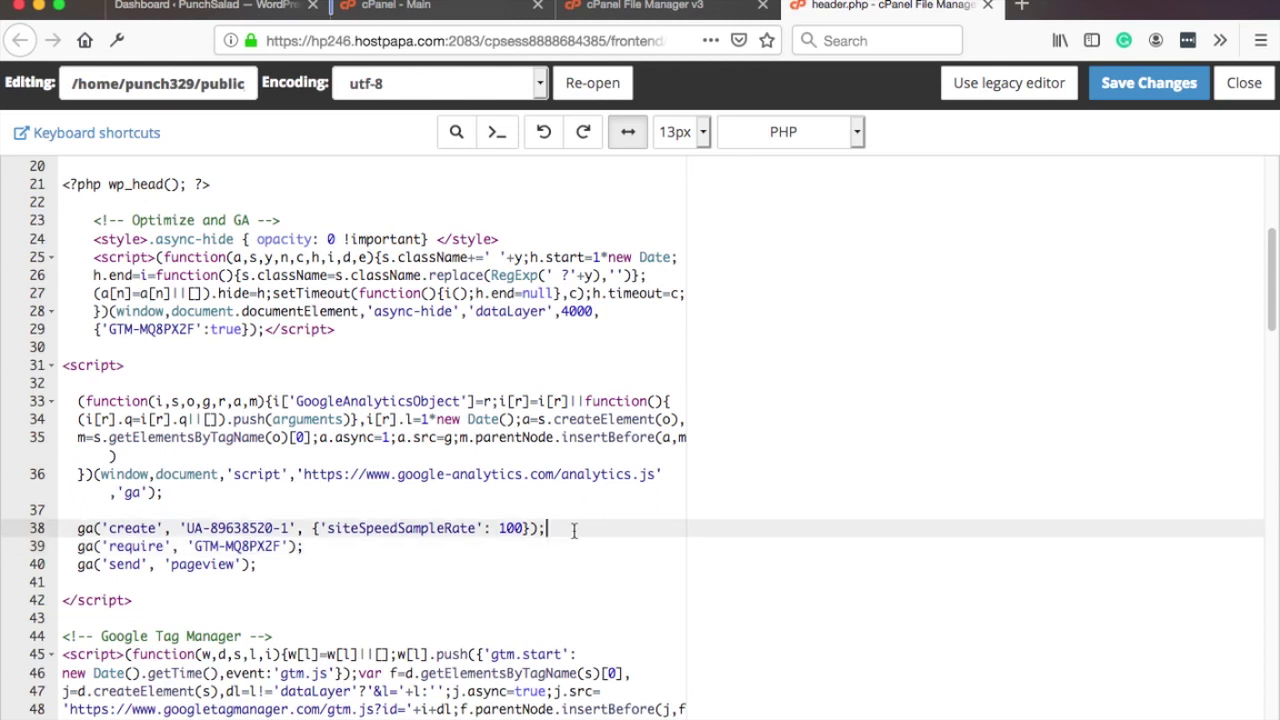
pyautogui.press('Return')
pyautogui.write("ga('set', 'anonymizeIp', true);")
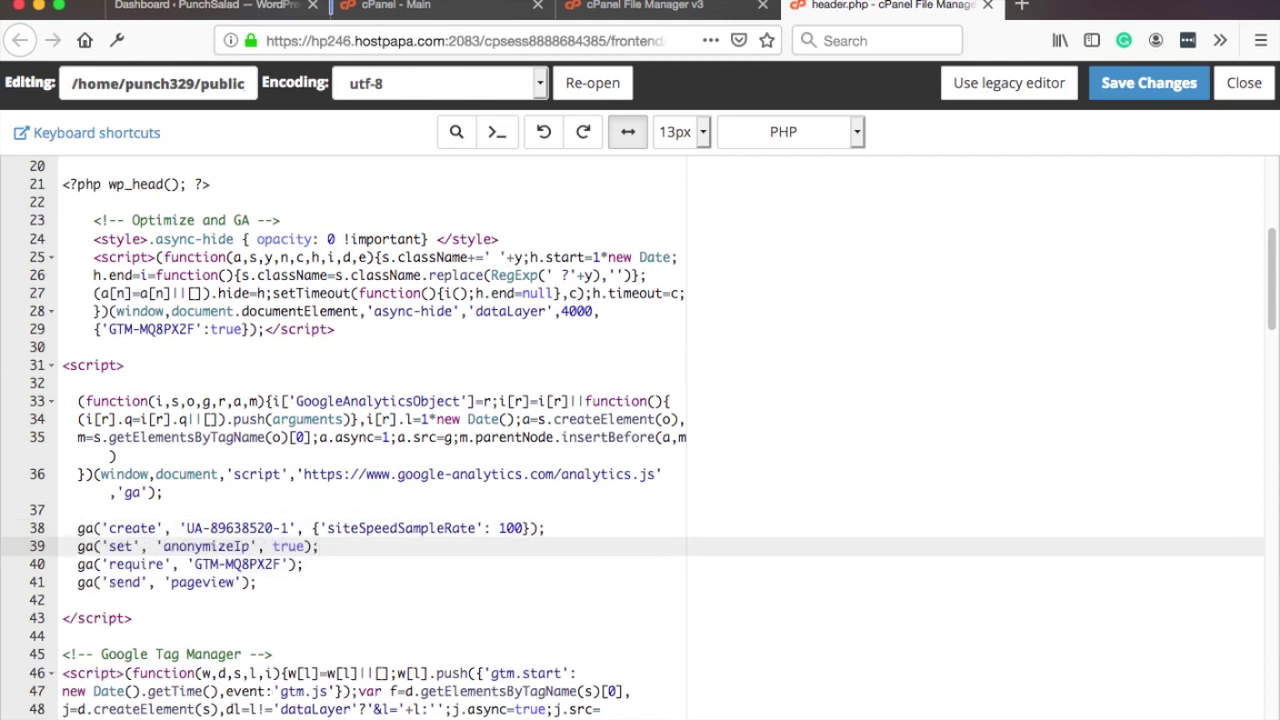
pyautogui.moveTo(78, 546)
pyautogui.mouseDown()
pyautogui.moveTo(337, 551)
pyautogui.moveTo(68, 548)
pyautogui.mouseUp()
pyautogui.click(337, 551)
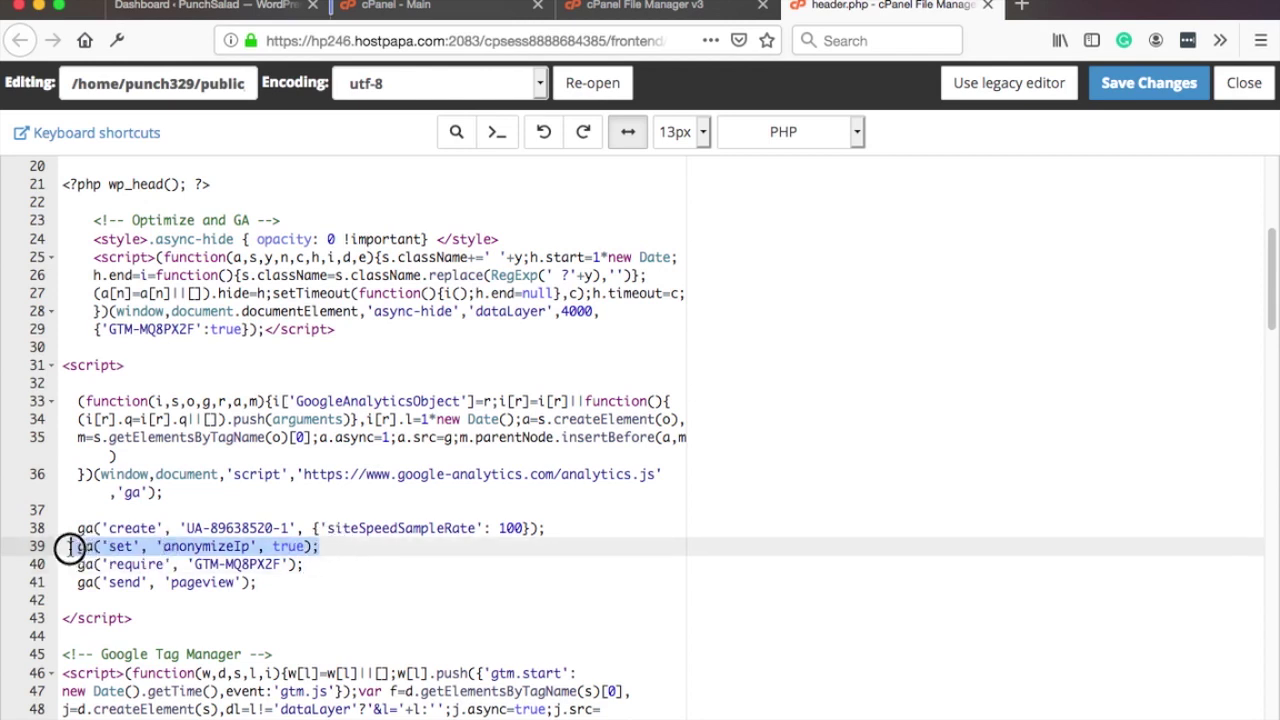
pyautogui.click(171, 564)
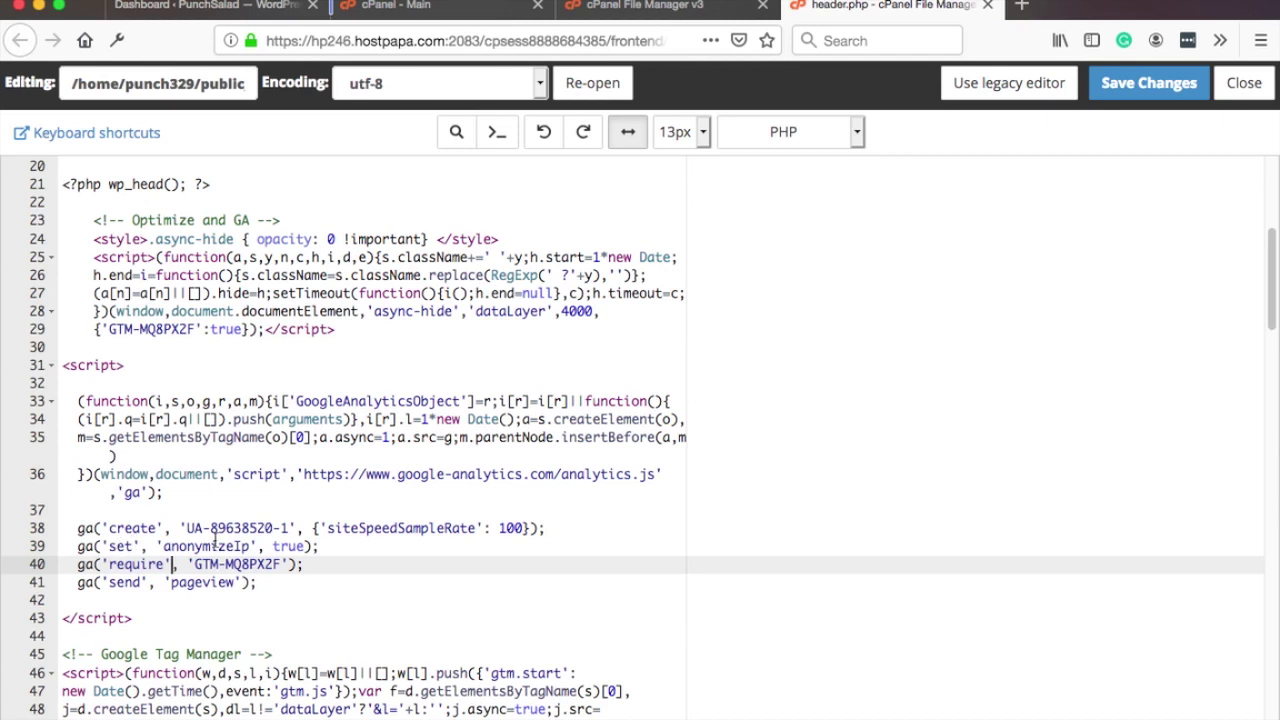
# Step: Check the new anonymizeIp line against the surrounding create and require lines
pyautogui.doubleClick(194, 546)
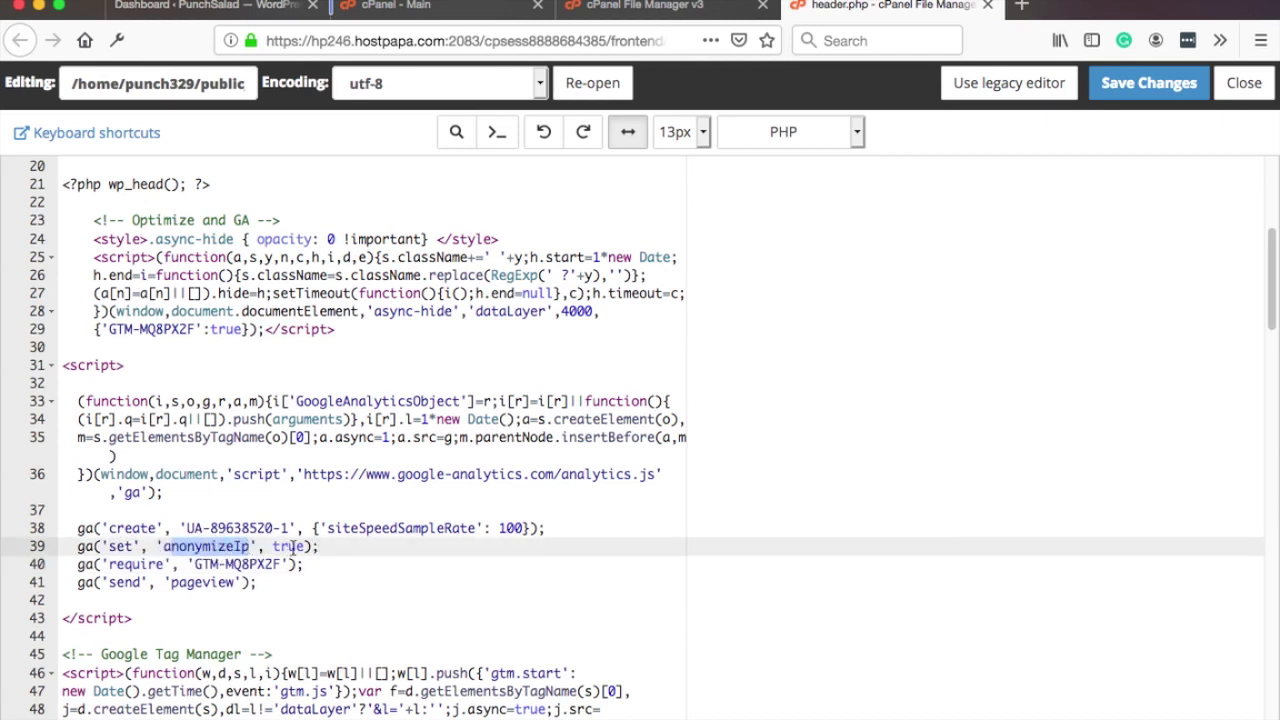
pyautogui.moveTo(312, 565); pyautogui.dragTo(20, 549)
pyautogui.click(234, 563)
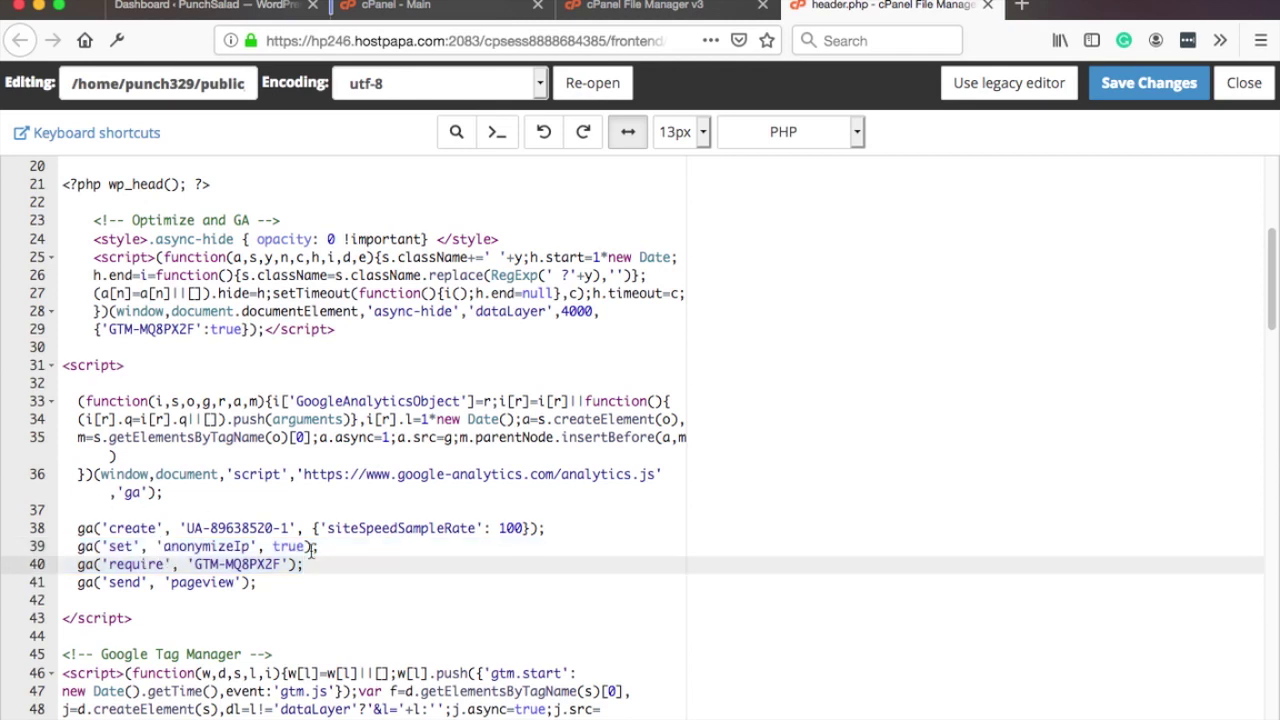
pyautogui.click(275, 564)
pyautogui.click(180, 523)
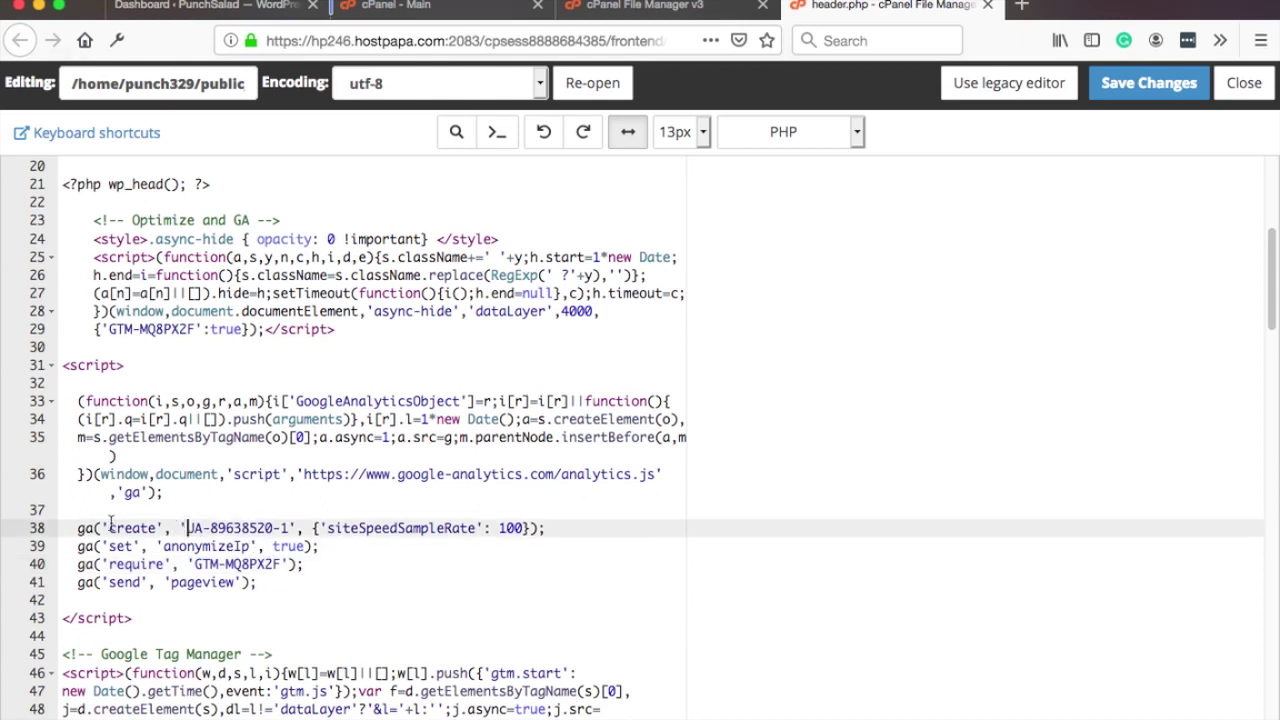
pyautogui.click(251, 546)
pyautogui.keyDown('shift'); pyautogui.click(78, 546); pyautogui.keyUp('shift')
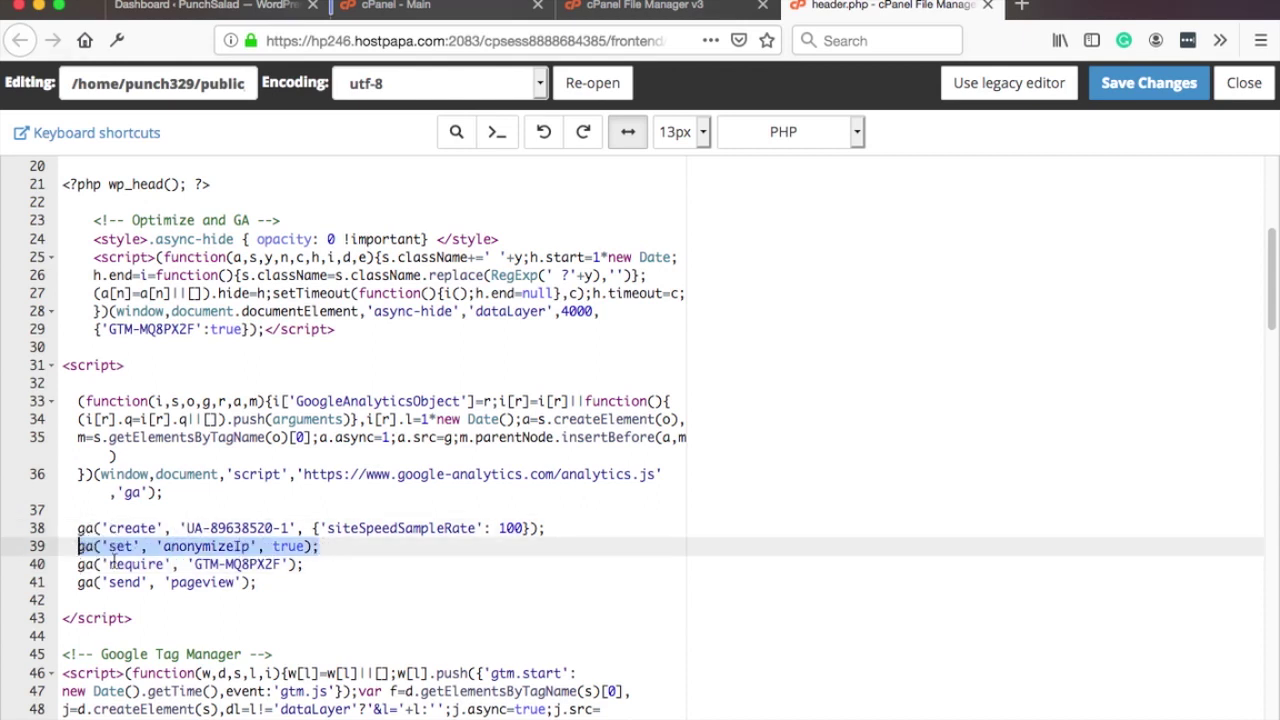
pyautogui.click(286, 528)
pyautogui.click(626, 522)
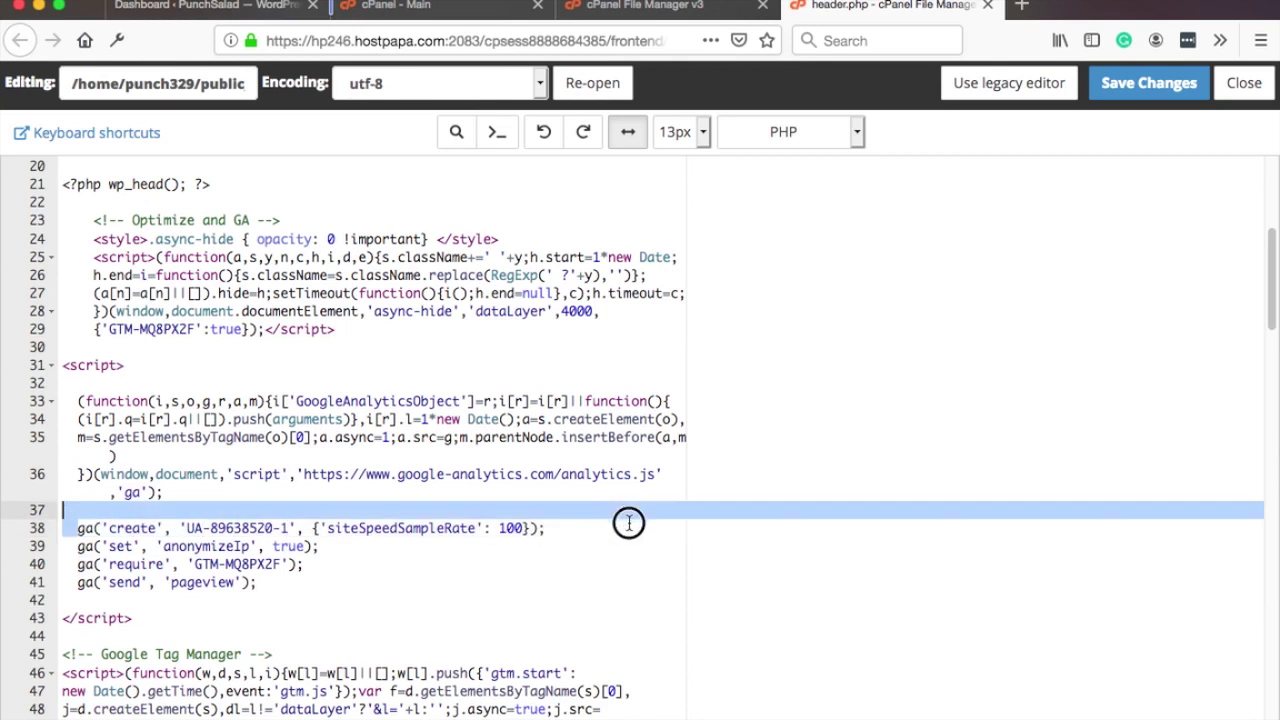
pyautogui.hotkey('shift', 'Home')
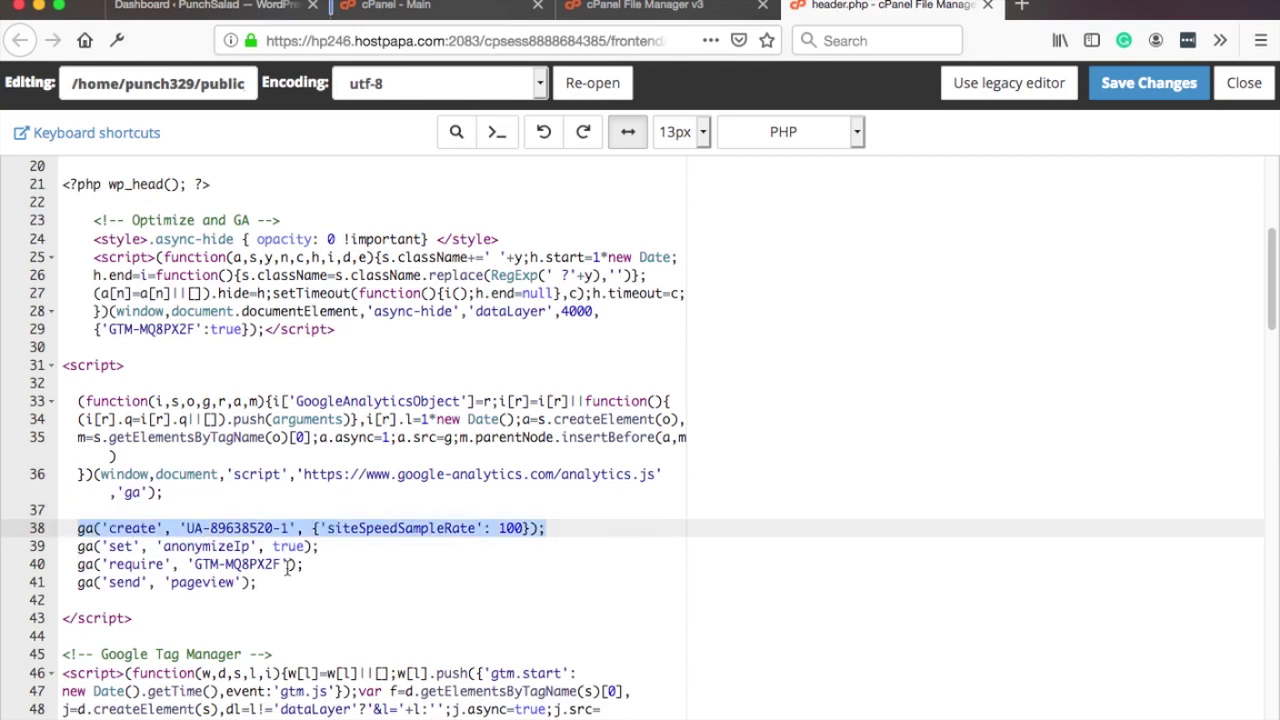
pyautogui.scroll(-2, 280, 560)
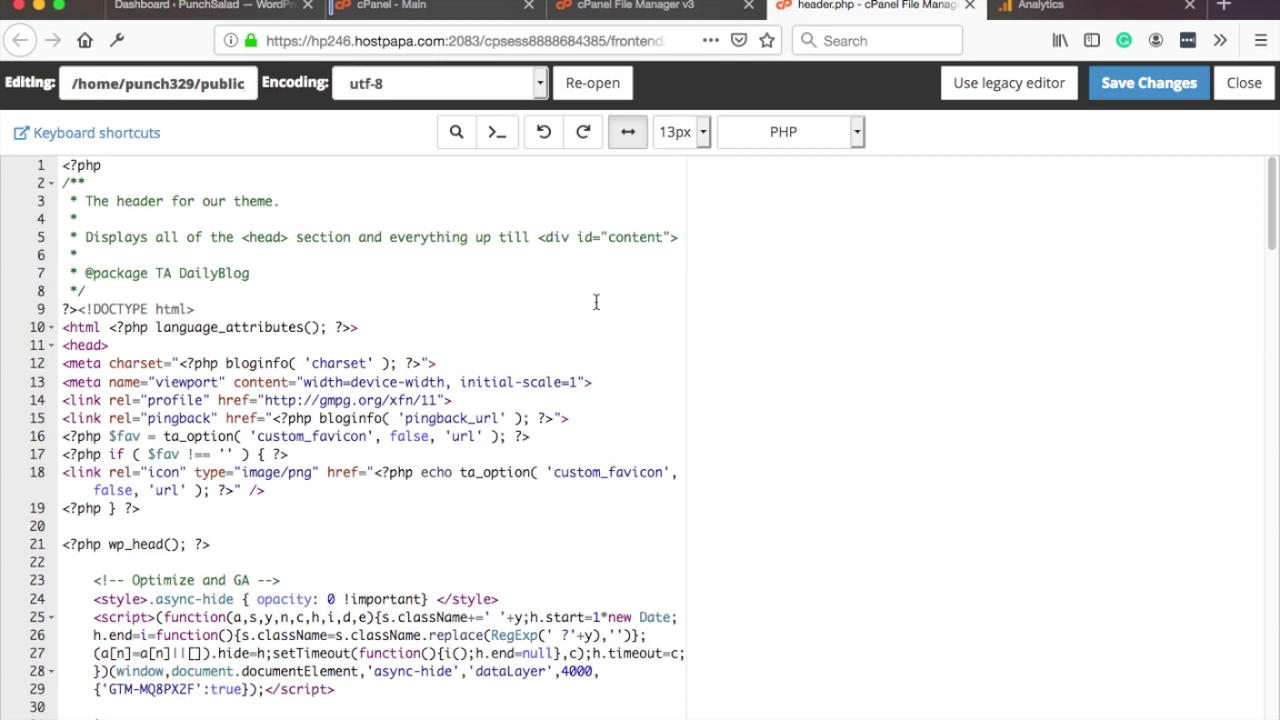
# Step: Insert , { 'anonymize_ip': true } after 'UA-89638520-1' in the line 53 gtag config call
pyautogui.scroll(-3, 432, 304)
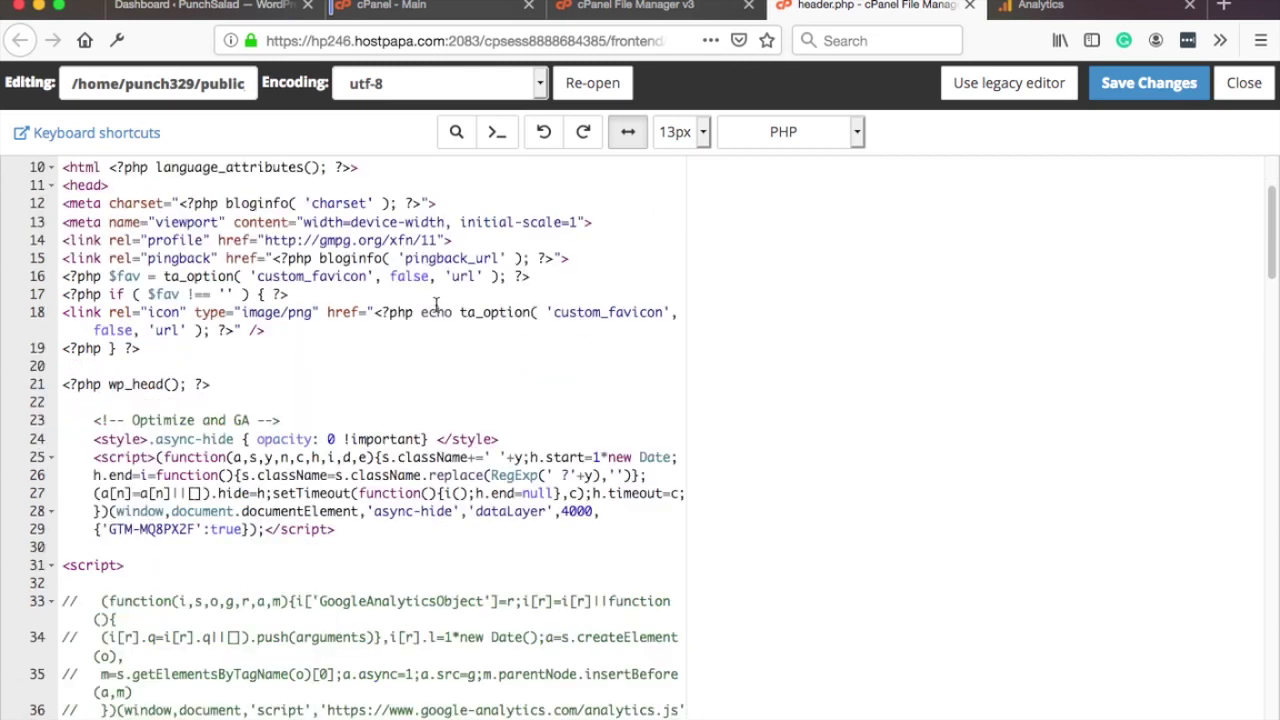
pyautogui.scroll(-12, 436, 304)
pyautogui.click(436, 304)
pyautogui.scroll(2, 436, 304)
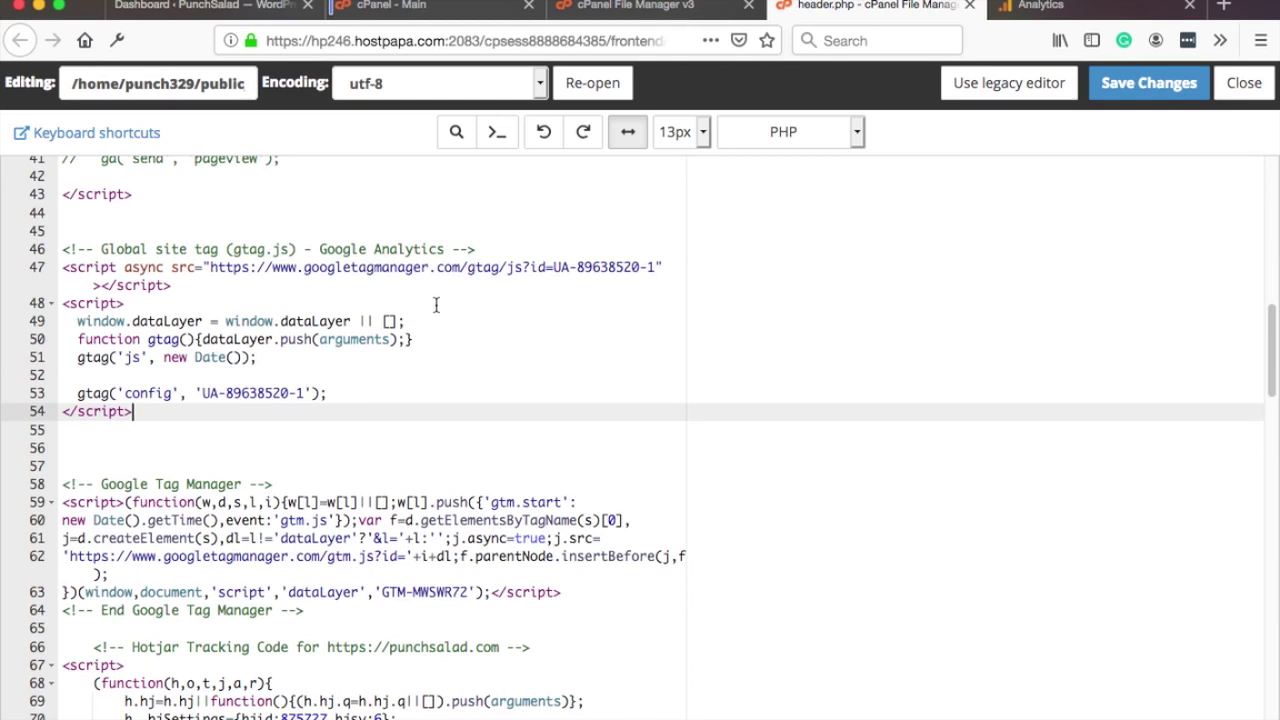
pyautogui.click(108, 393)
pyautogui.click(128, 393)
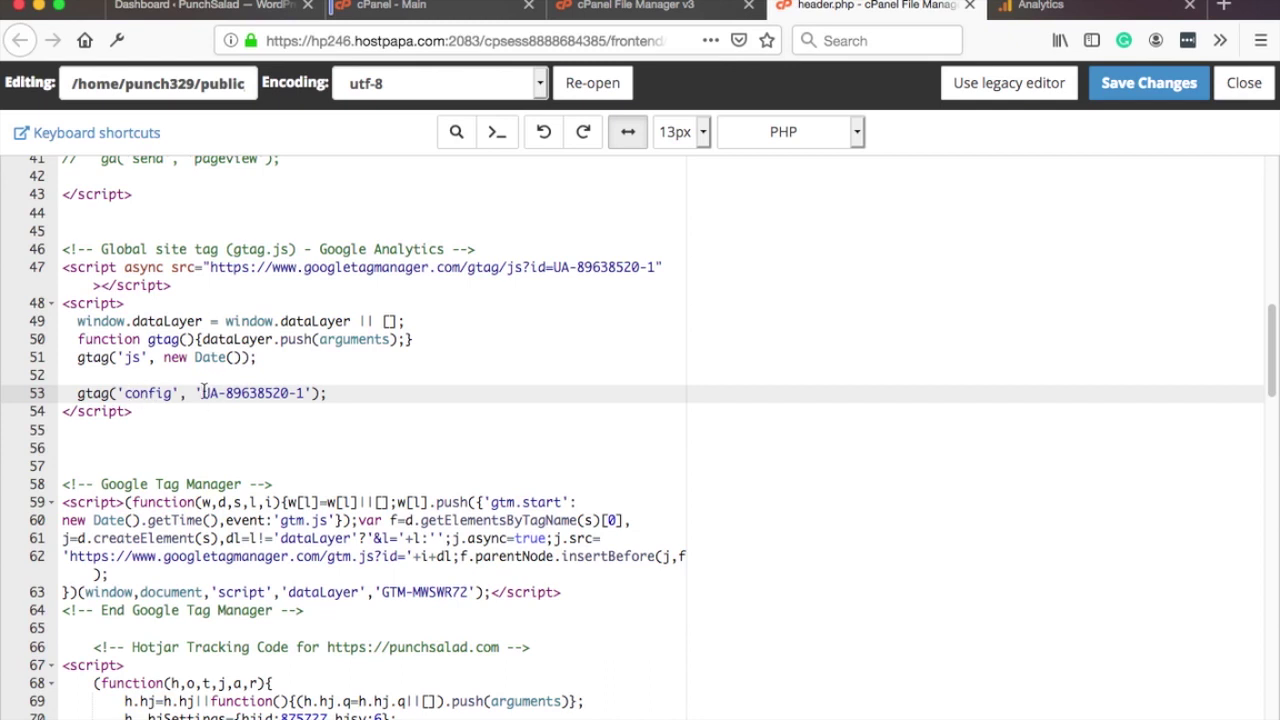
pyautogui.moveTo(202, 393); pyautogui.dragTo(305, 393)
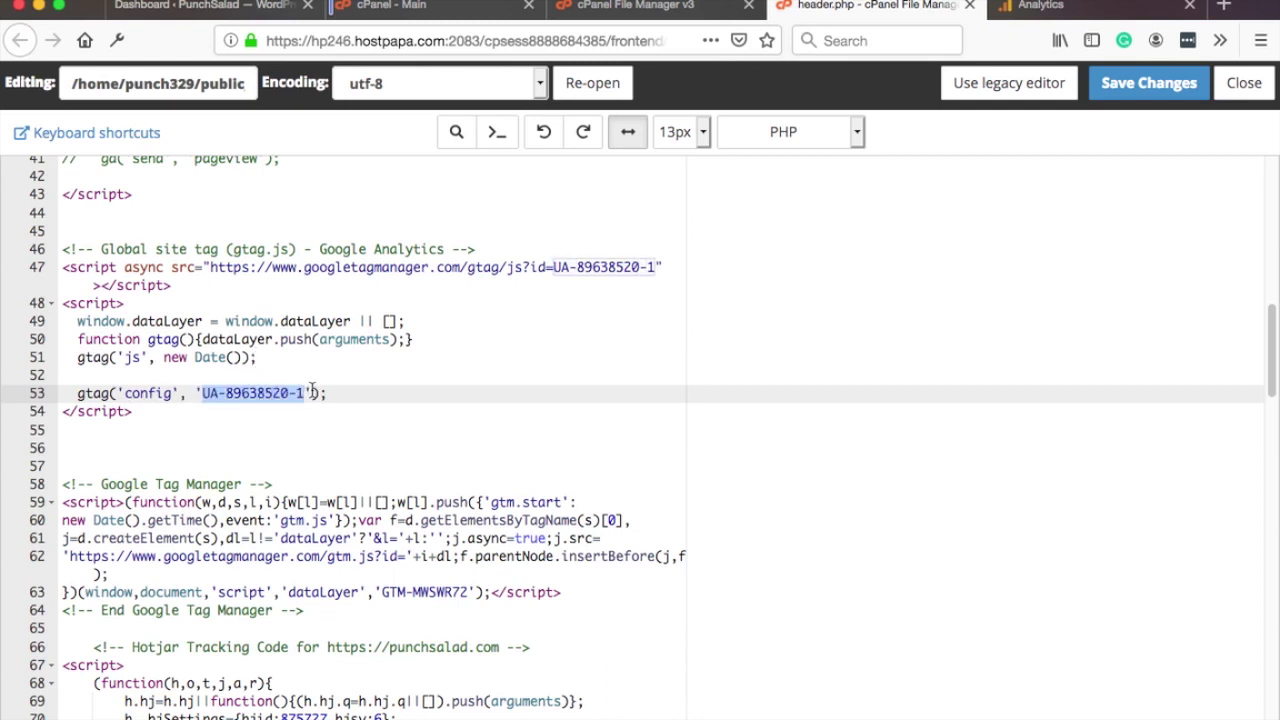
pyautogui.click(313, 393)
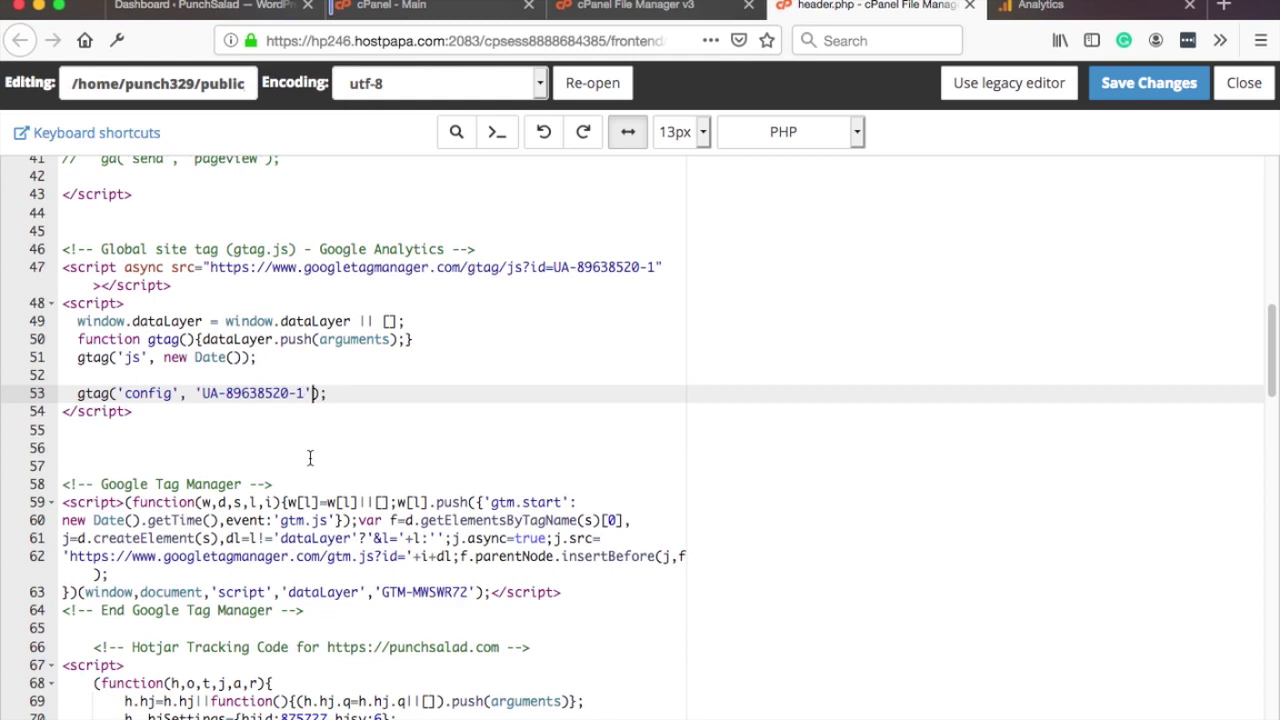
pyautogui.write(',')
pyautogui.write("{ 'anonymize_ip': true }")
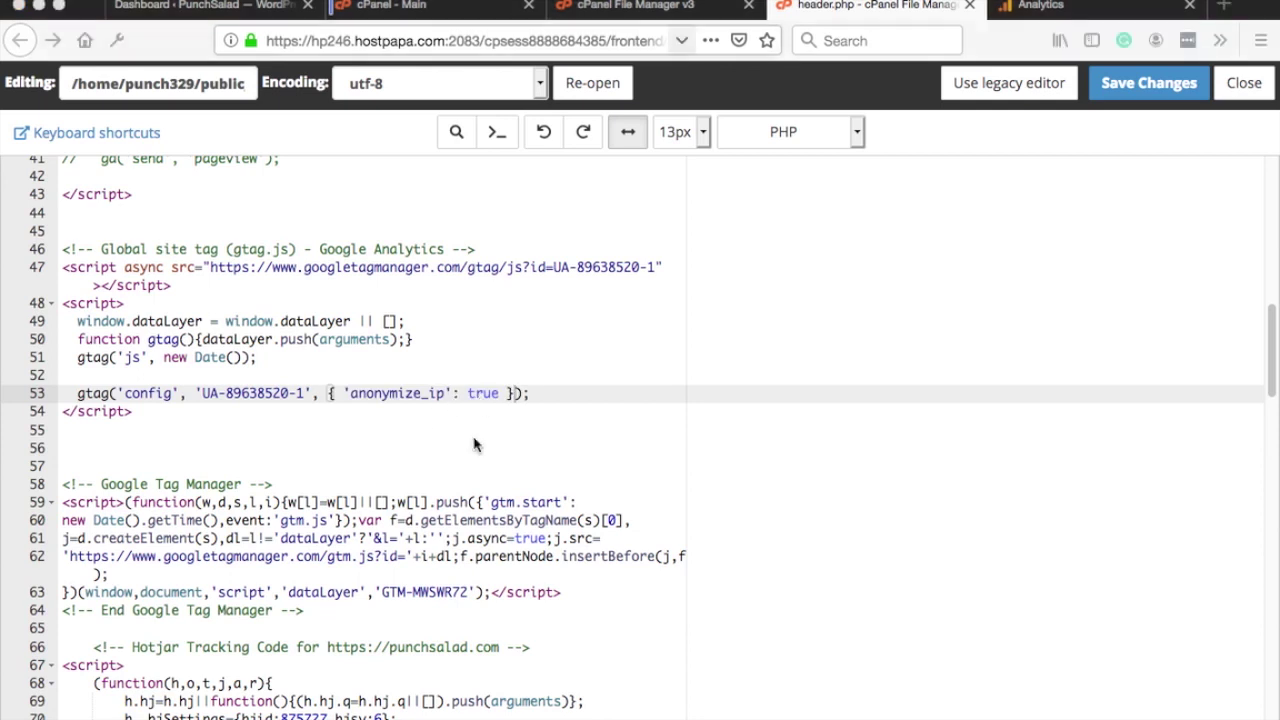
# Step: Check the new option's comma and closing brace, then save header.php
pyautogui.click(514, 393)
pyautogui.click(514, 393)
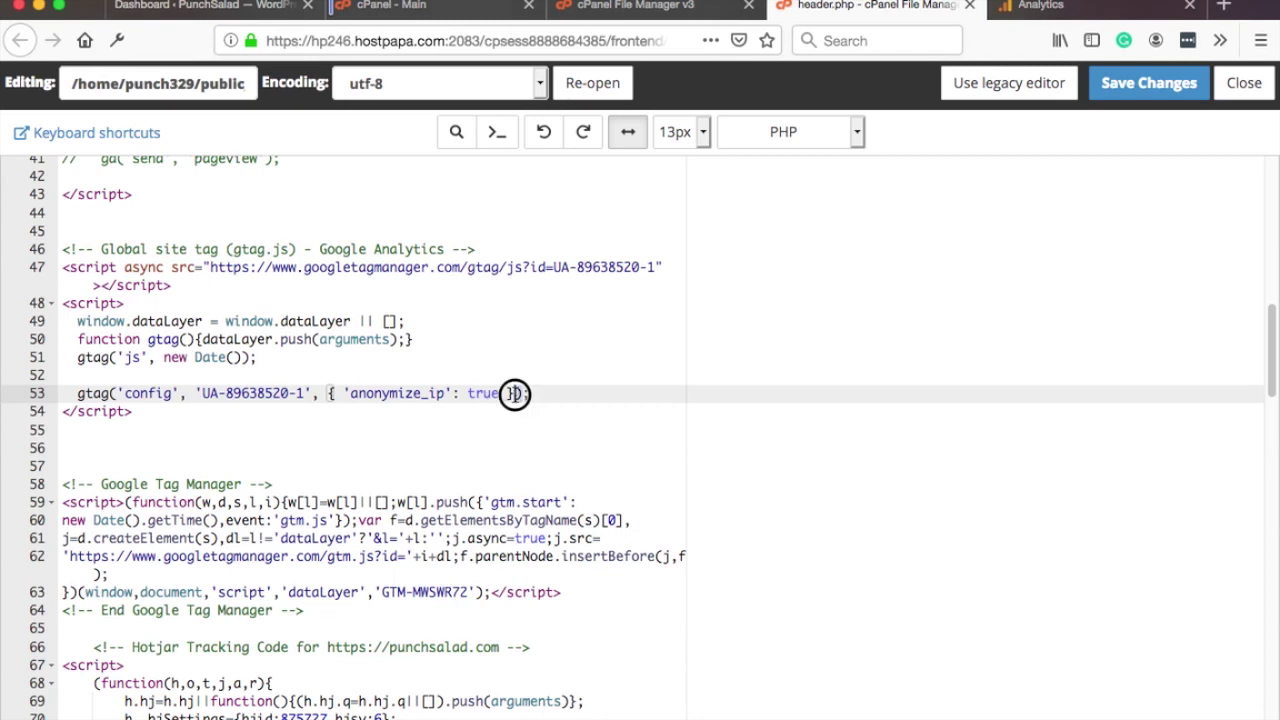
pyautogui.click(320, 393)
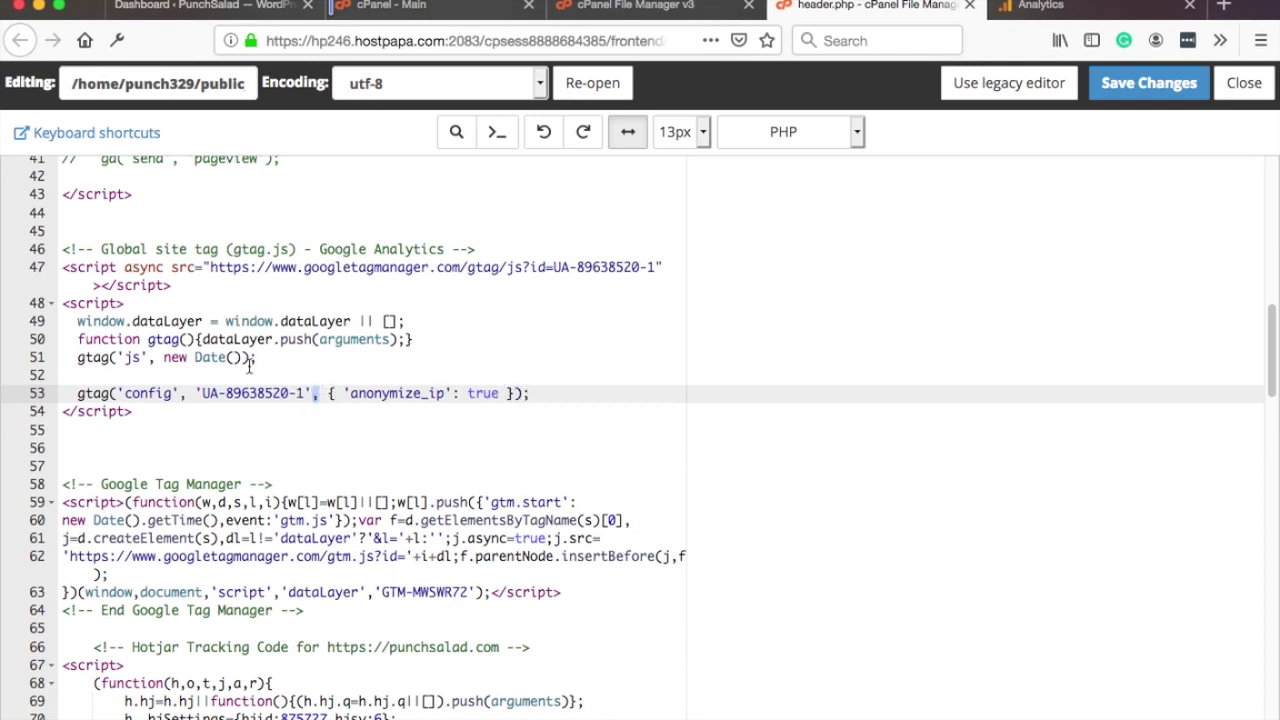
pyautogui.click(1149, 83)
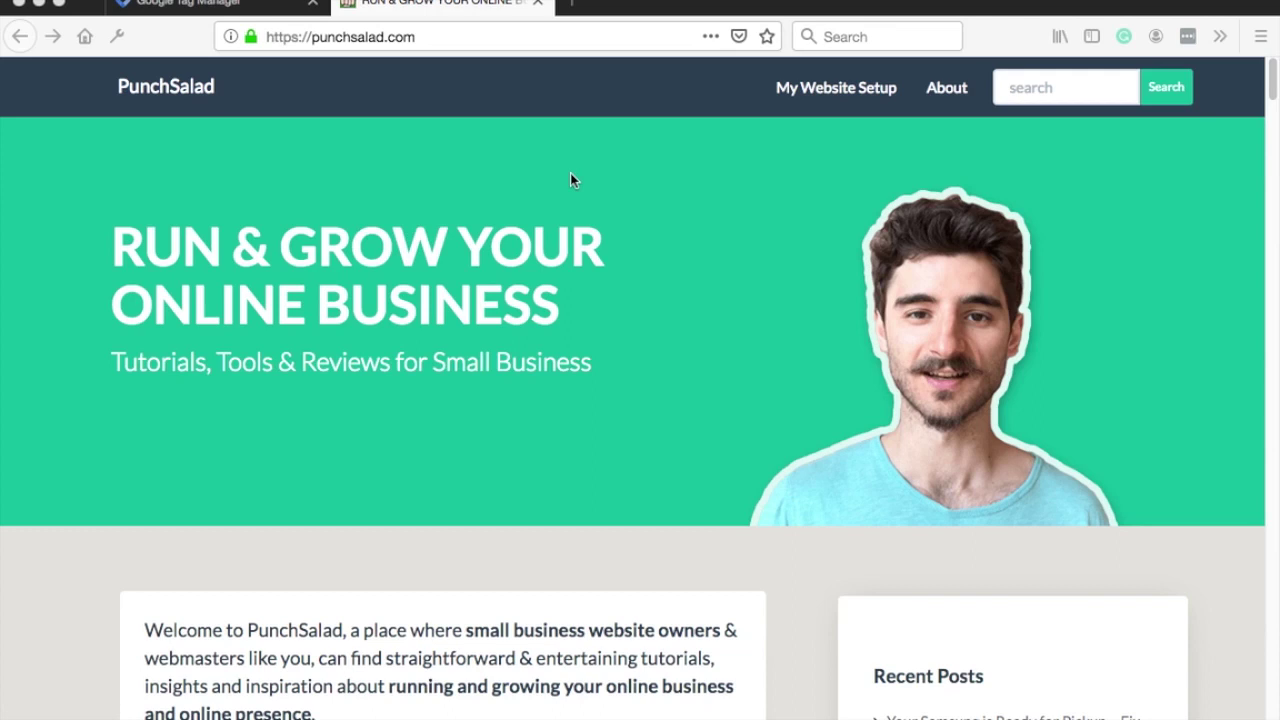
# Step: Open Firefox's Network inspector, reload the homepage, and filter requests by 'collect'
pyautogui.rightClick(521, 152)
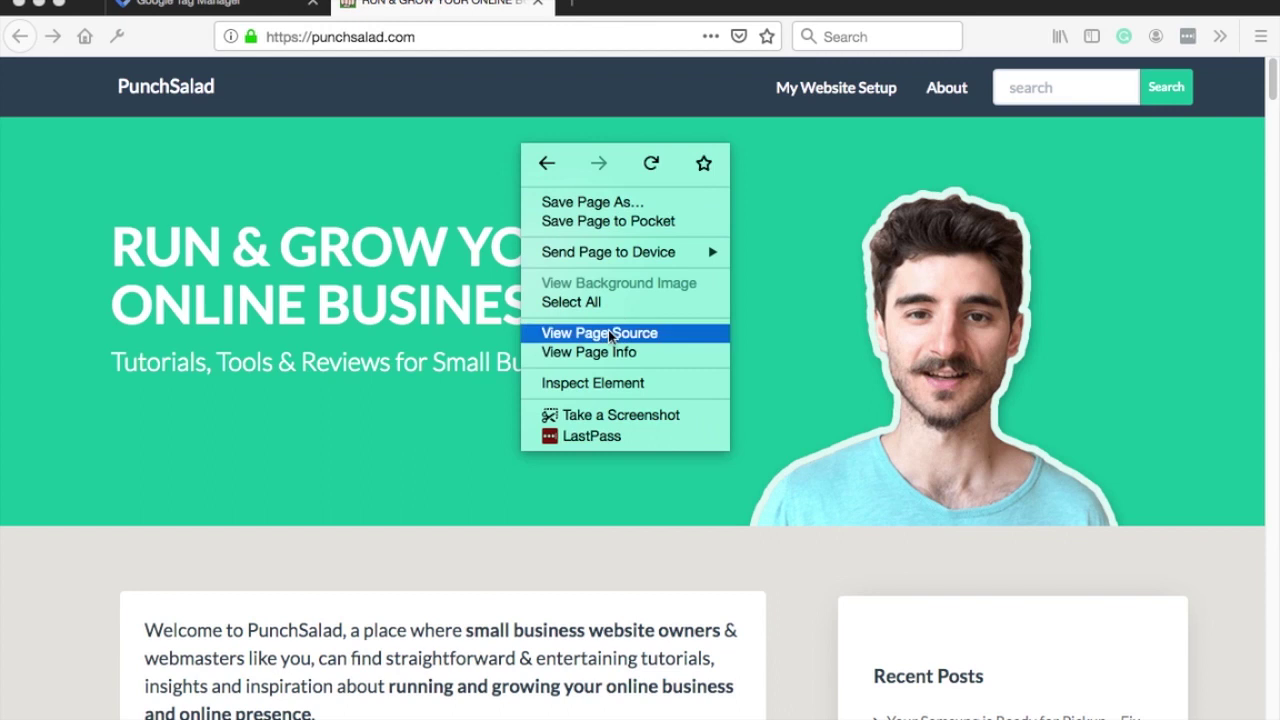
pyautogui.click(581, 390)
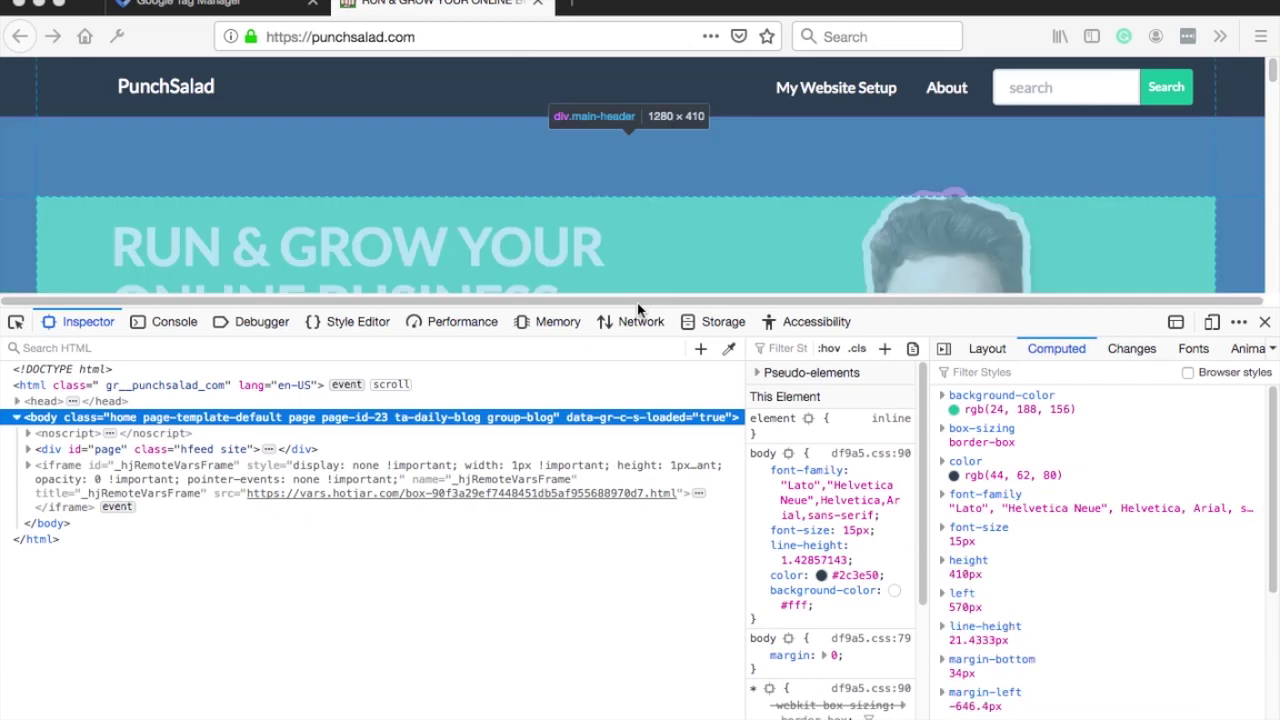
pyautogui.click(627, 325)
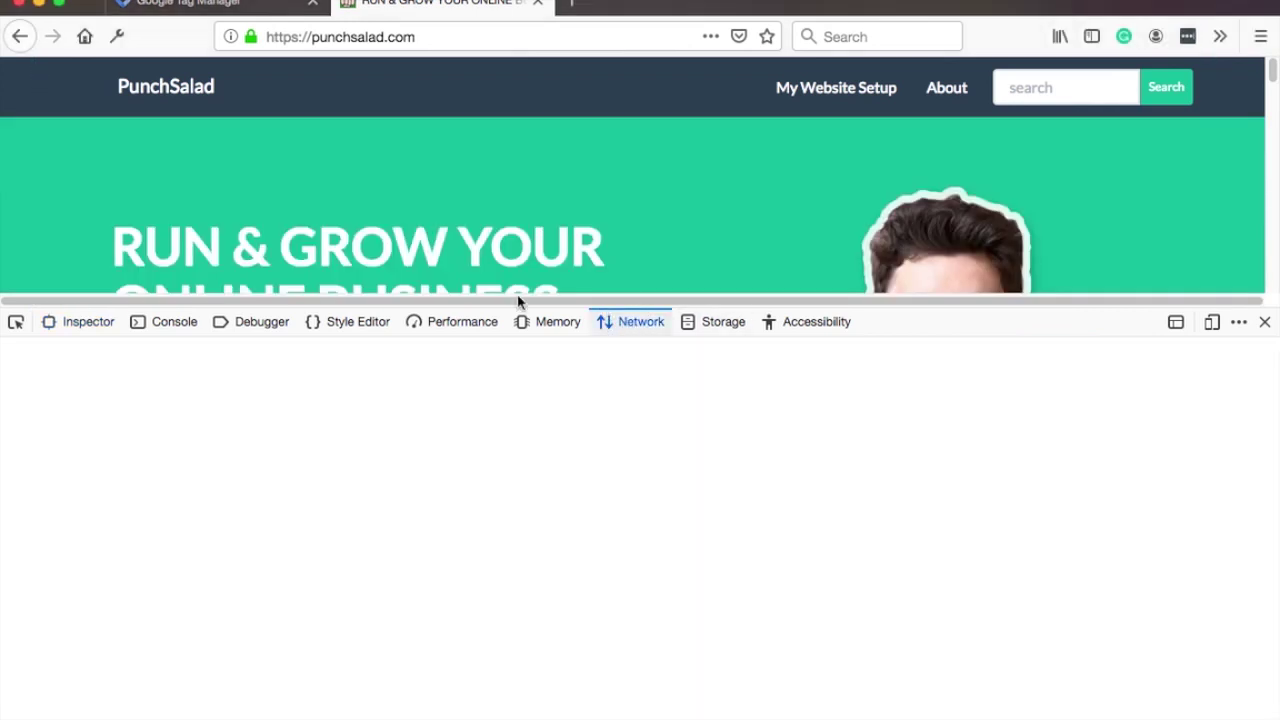
pyautogui.click(331, 36)
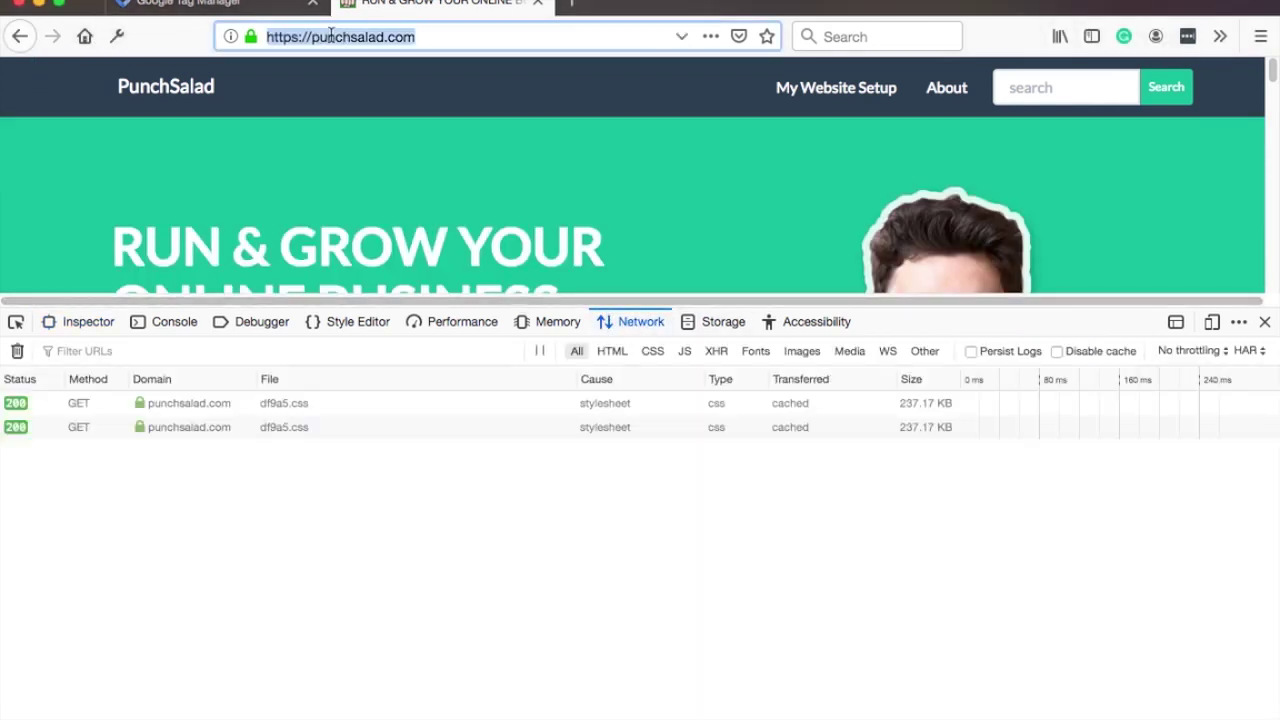
pyautogui.press('Return')
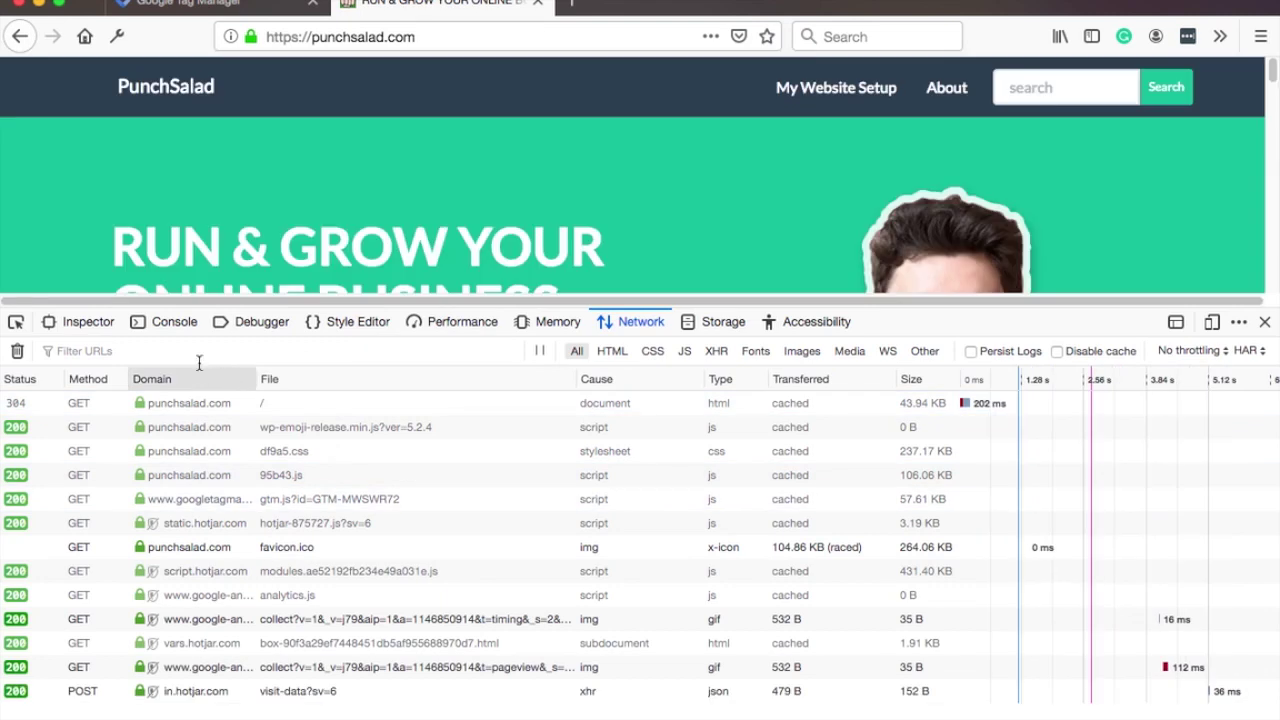
pyautogui.click(60, 351)
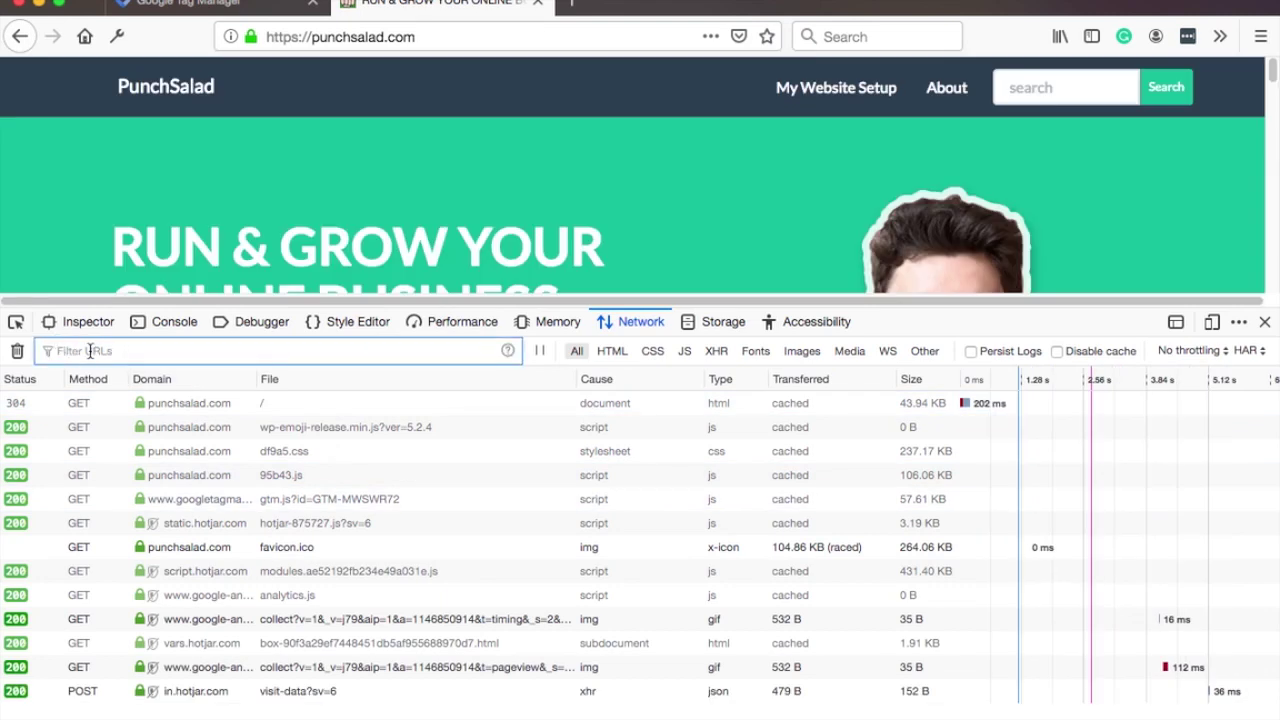
pyautogui.write('collect')
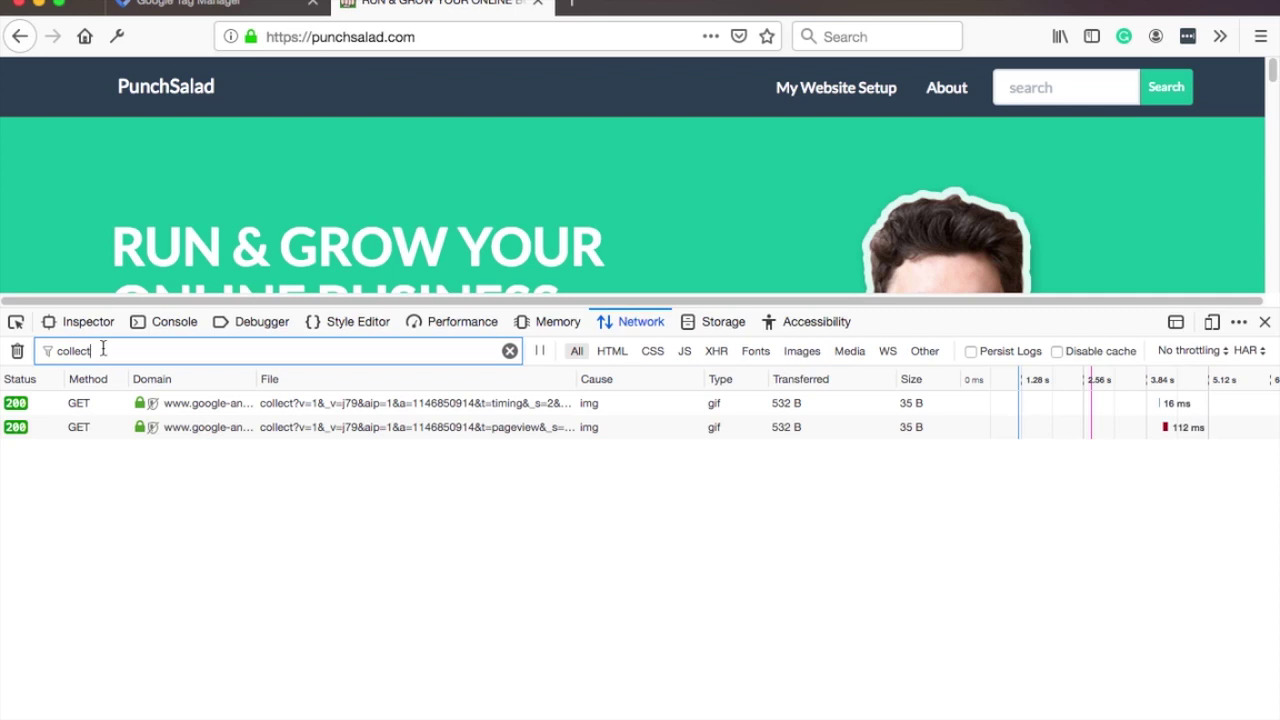
# Step: Open the first collect request's headers and highlight aip=1 in its Request URL
pyautogui.click(300, 403)
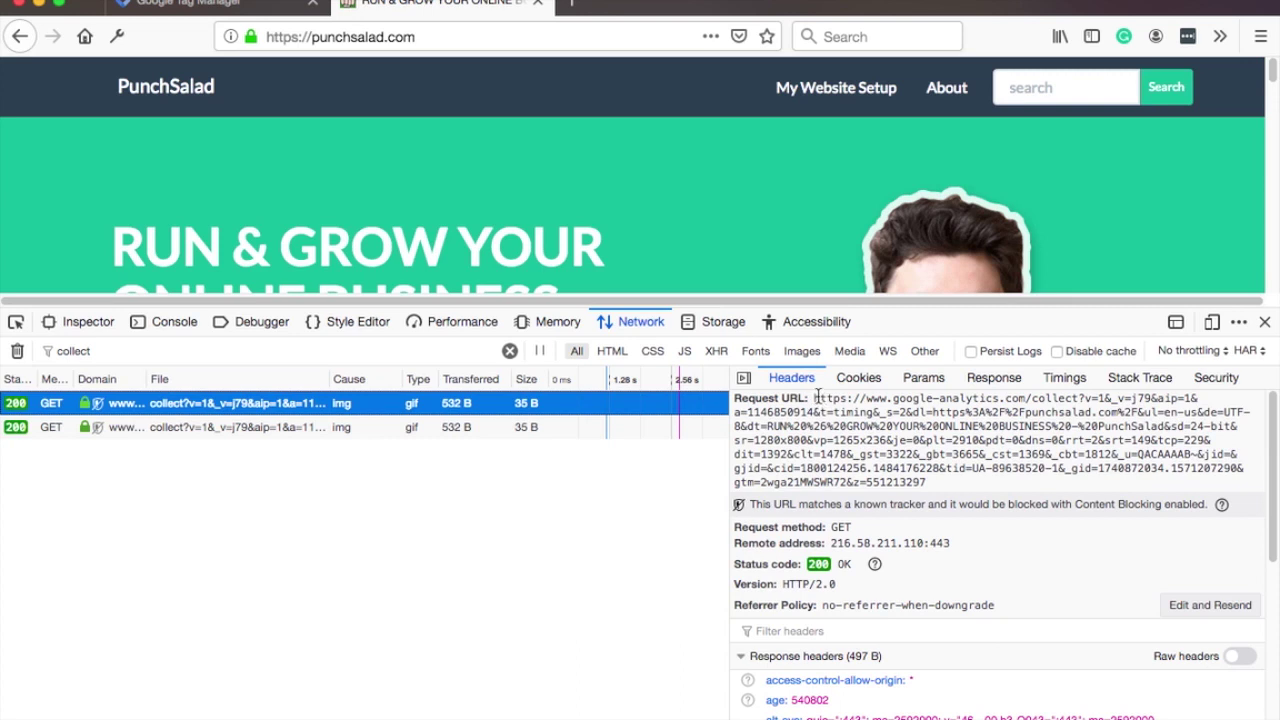
pyautogui.moveTo(1158, 398); pyautogui.dragTo(1192, 400)
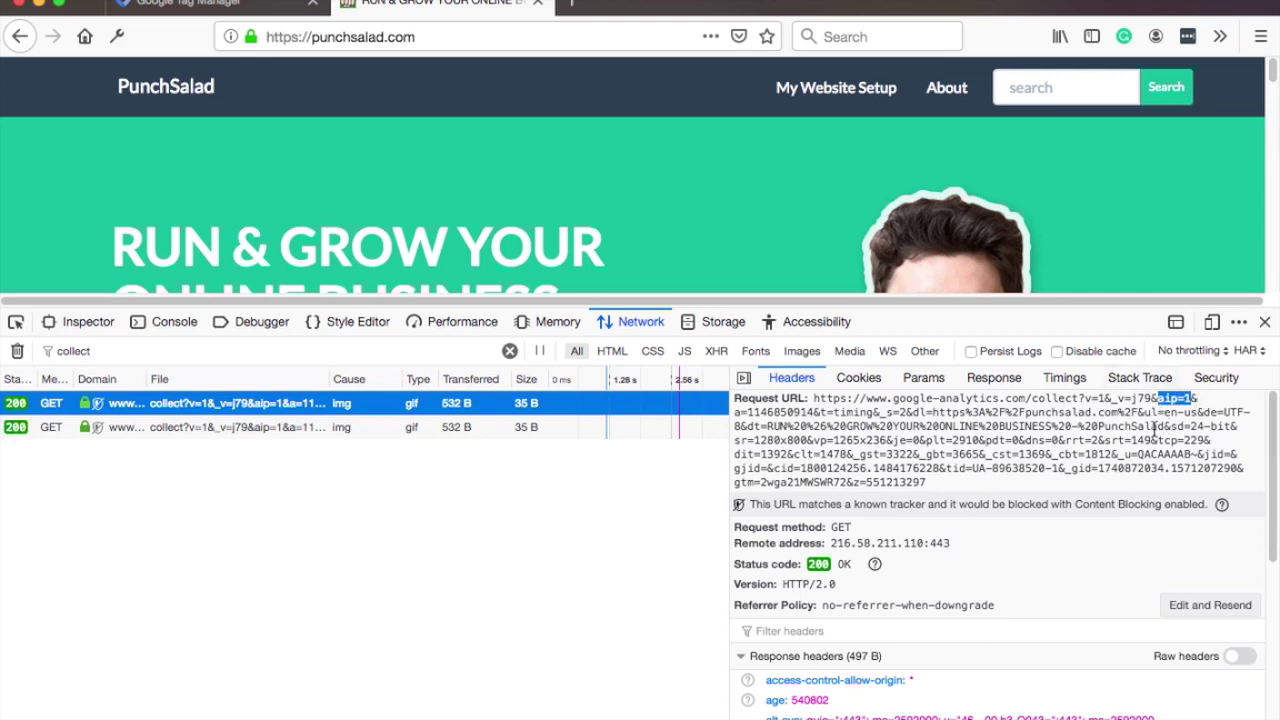
pyautogui.moveTo(1158, 398); pyautogui.dragTo(1186, 397)
pyautogui.click(1169, 399)
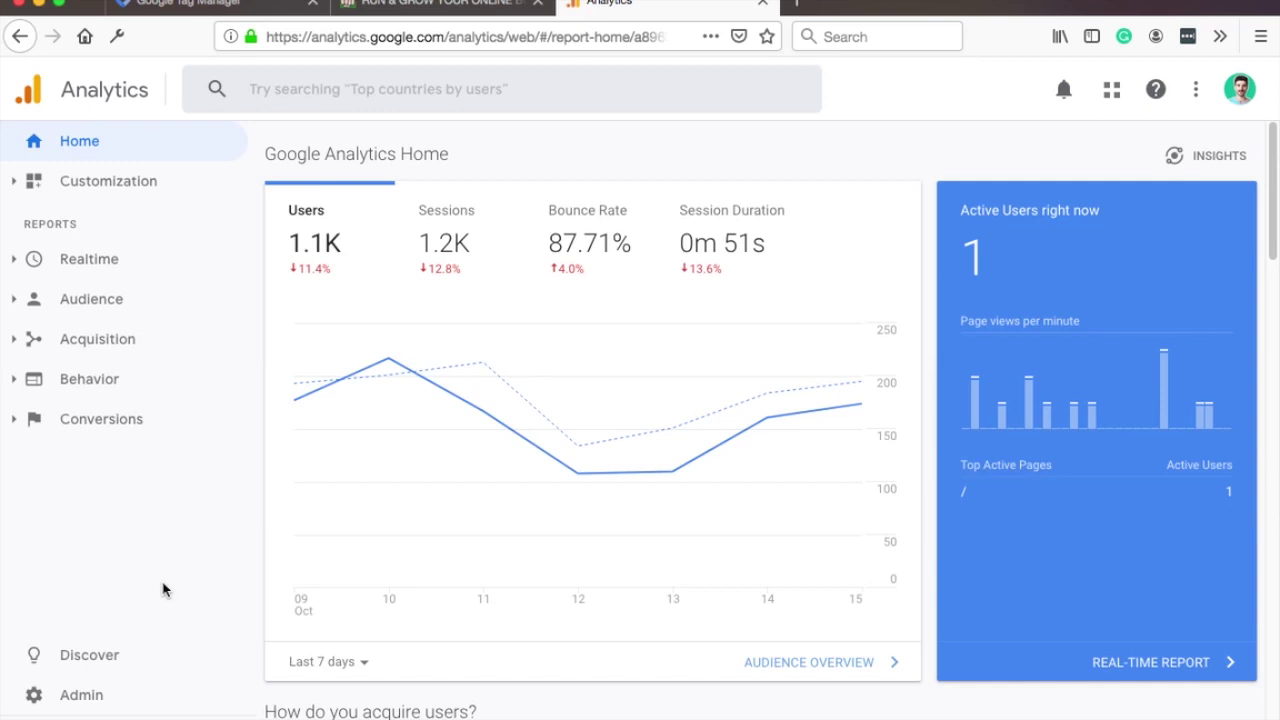
# Step: Under Admin > All Filters, change my ip's last IP octet from 101 to 0 and save
pyautogui.click(83, 692)
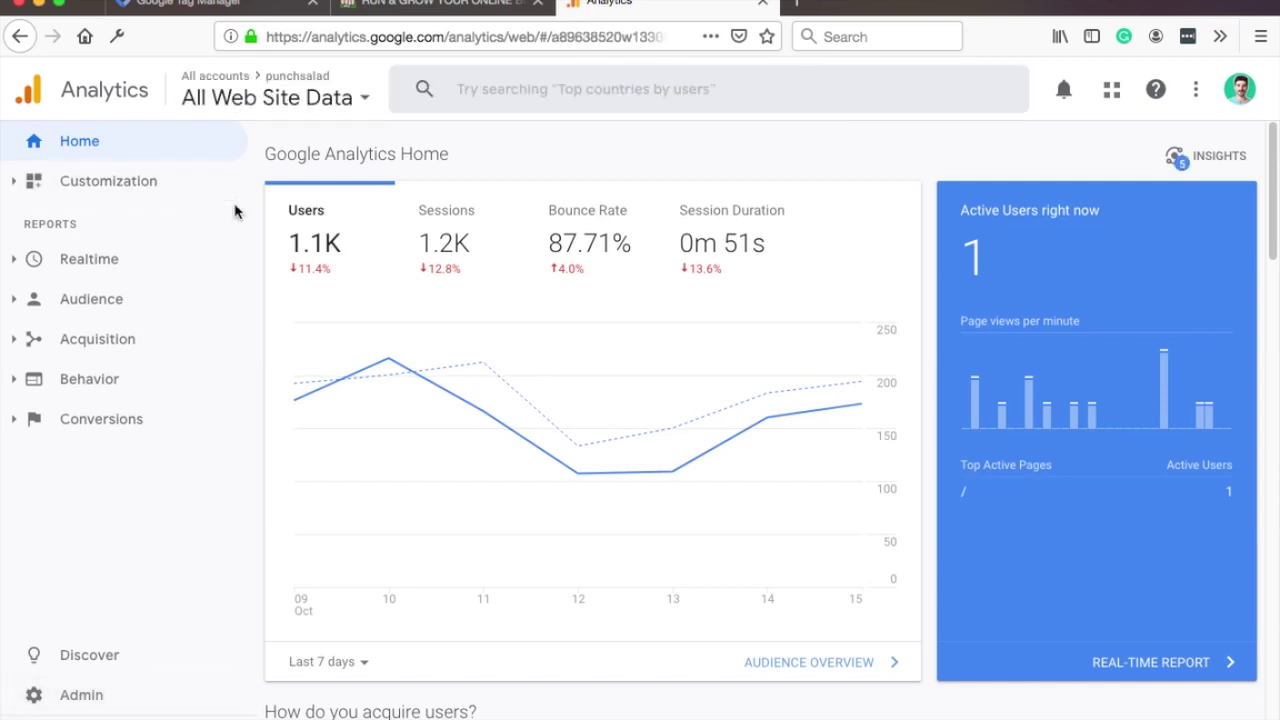
pyautogui.click(246, 372)
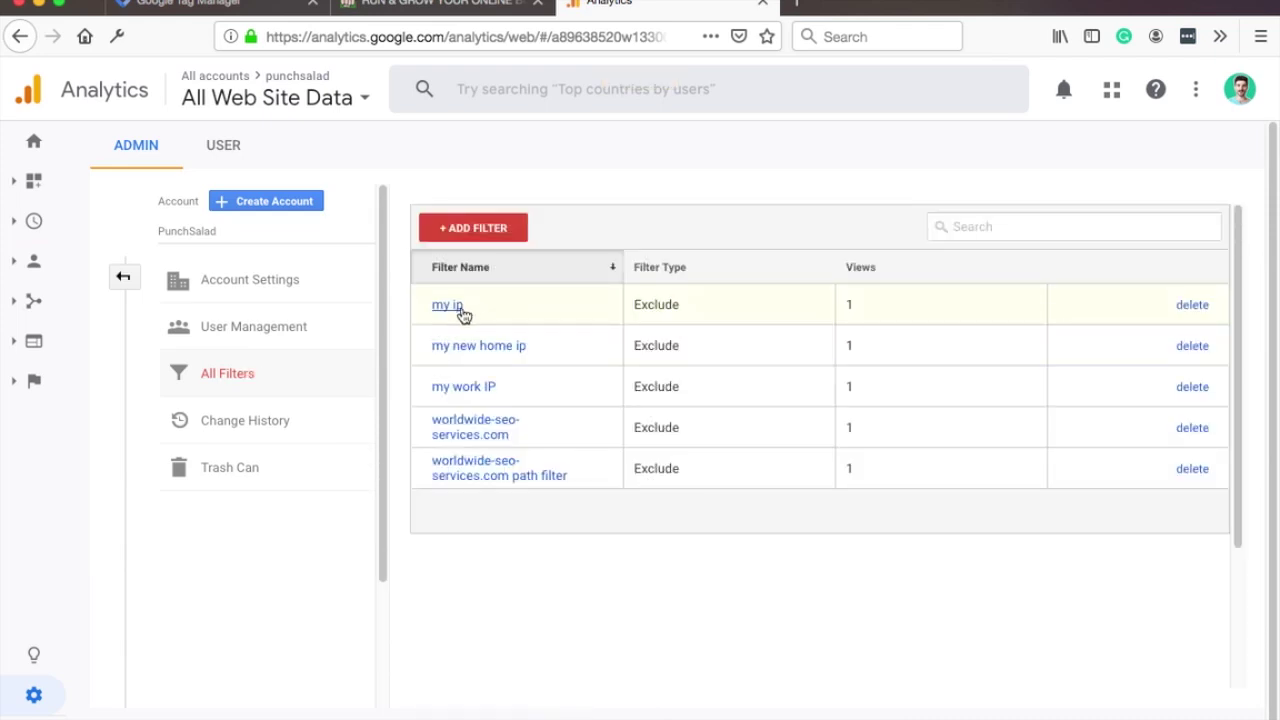
pyautogui.click(449, 311)
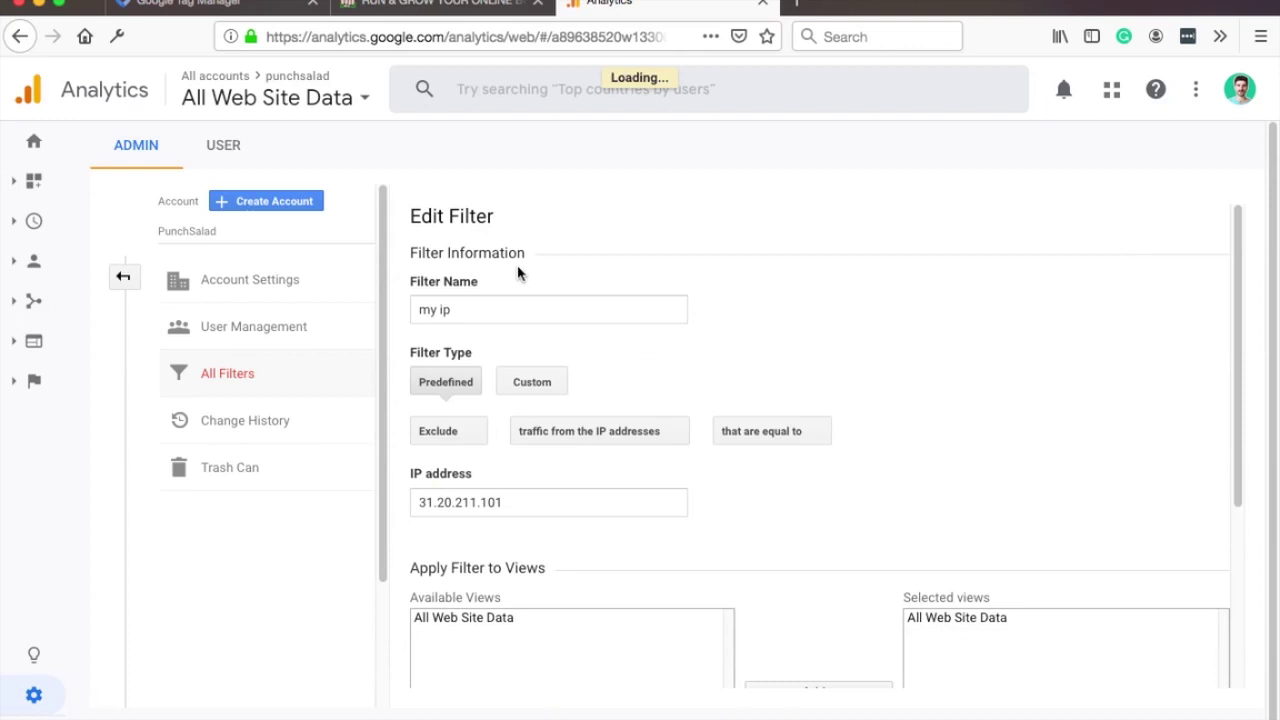
pyautogui.moveTo(481, 502); pyautogui.dragTo(532, 503)
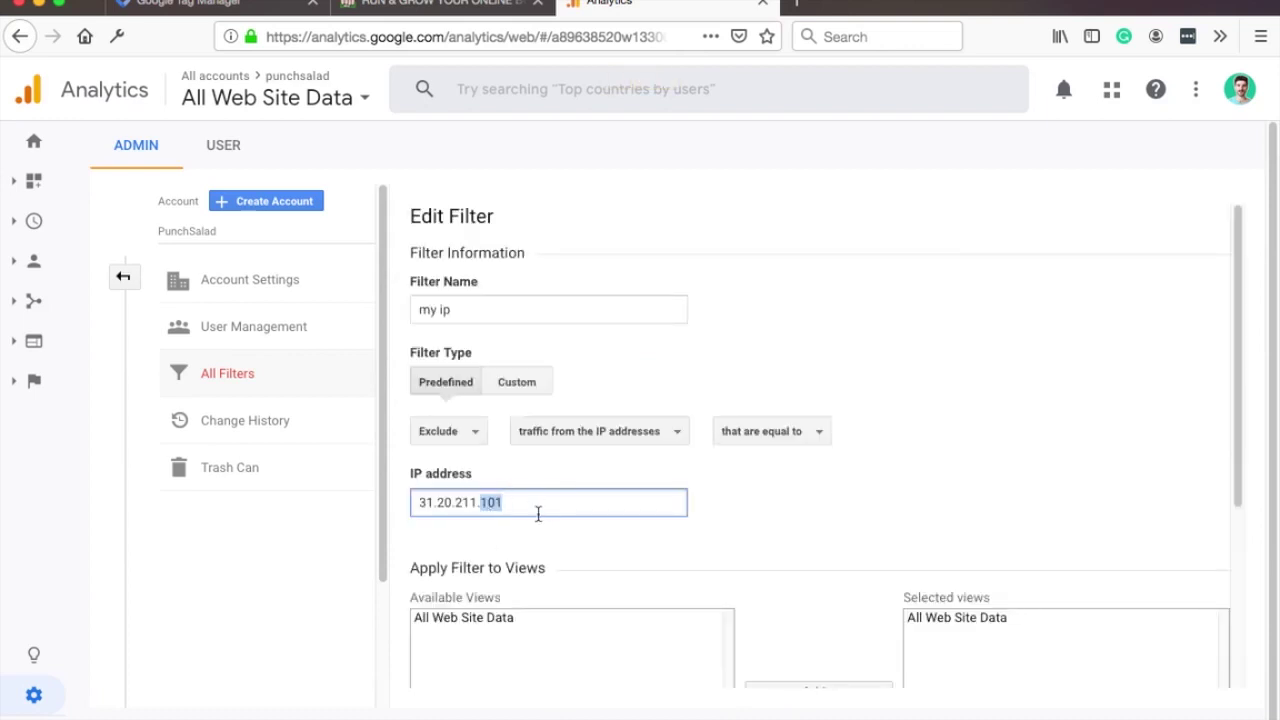
pyautogui.write('0')
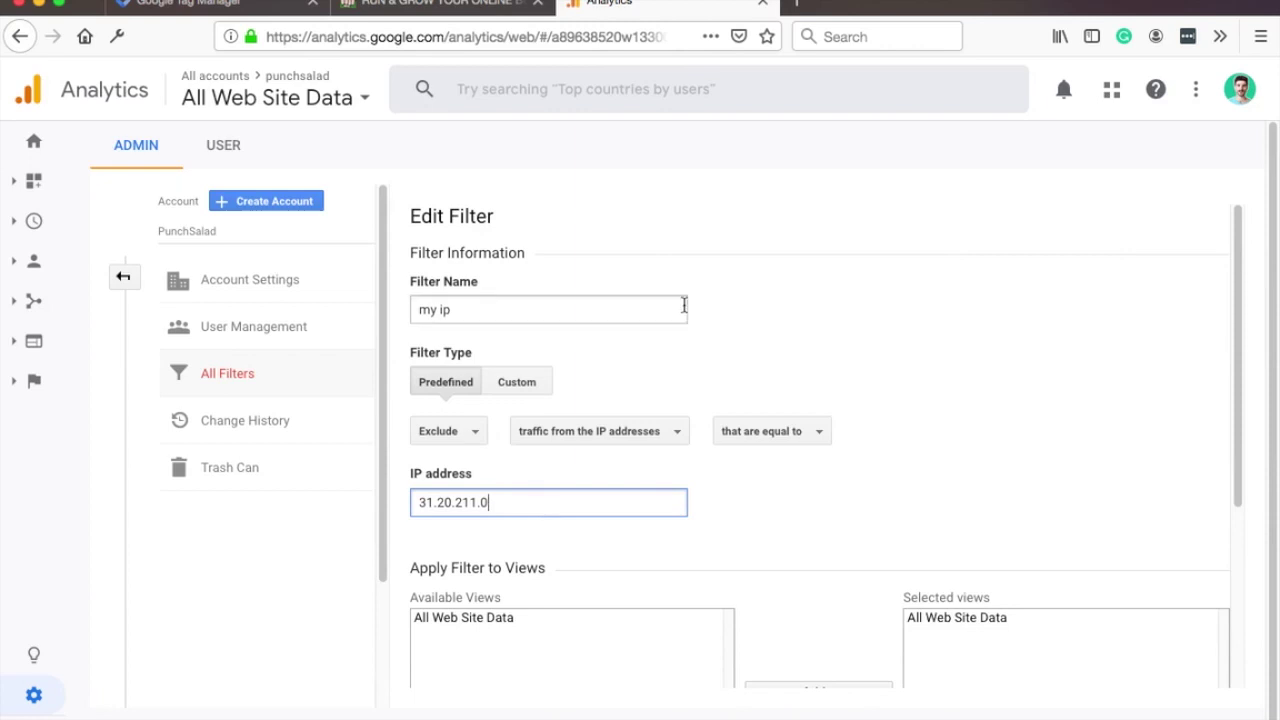
pyautogui.scroll(-5, 545, 500)
pyautogui.click(443, 636)
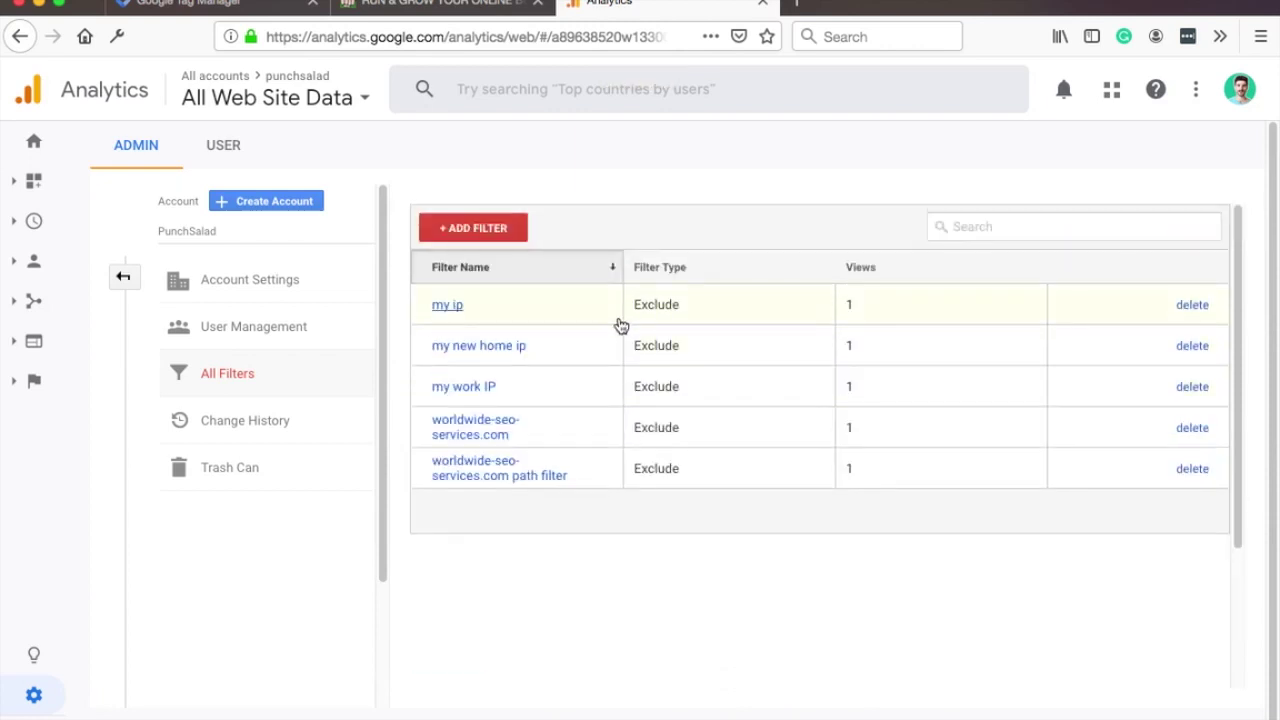